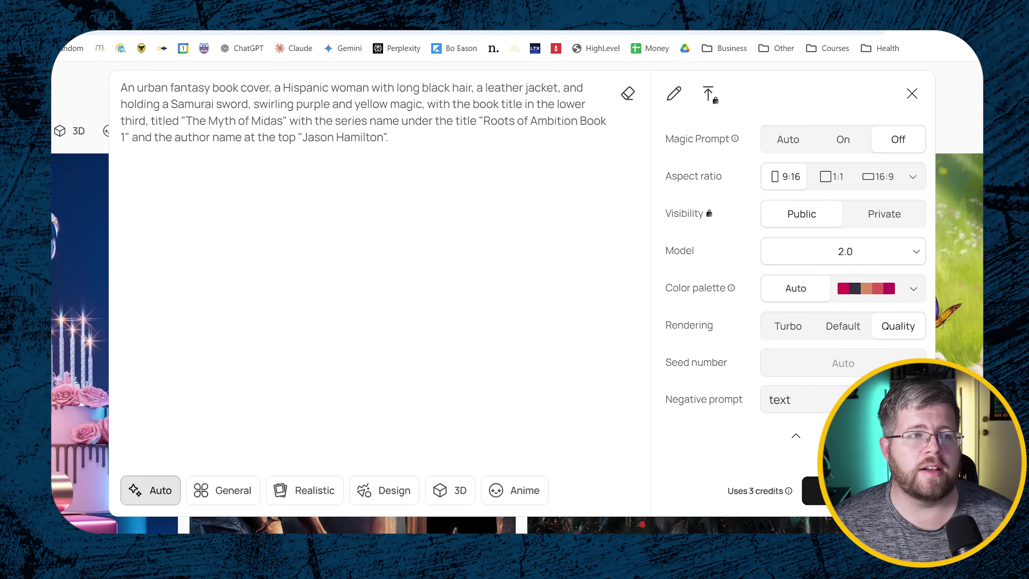
- Highlight the prompt's opening genre phrase and quoted book title to explain them
drag(390, 137, 121, 103)
click(383, 136)
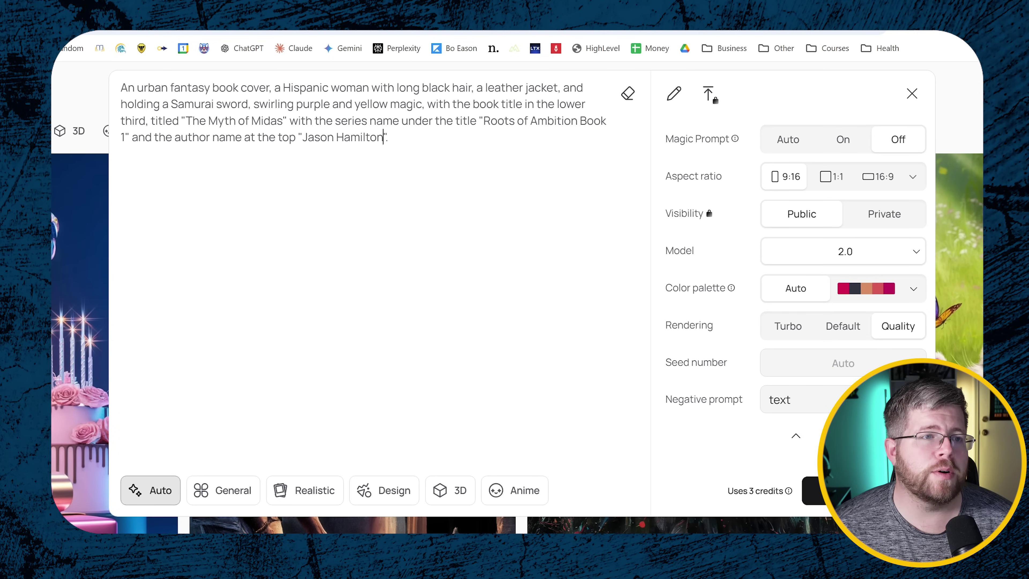
key(shift+Right)
key(shift+Right)
key(shift+Right)
key(shift+Right)
key(shift+Right)
key(shift+Right)
key(shift+Right)
key(shift+Right)
key(shift+Right)
key(shift+Right)
key(shift+Right)
key(shift+Right)
key(shift+Right)
key(shift+Right)
key(shift+Right)
key(shift+Right)
key(shift+Right)
key(shift+Right)
key(shift+Right)
key(shift+Right)
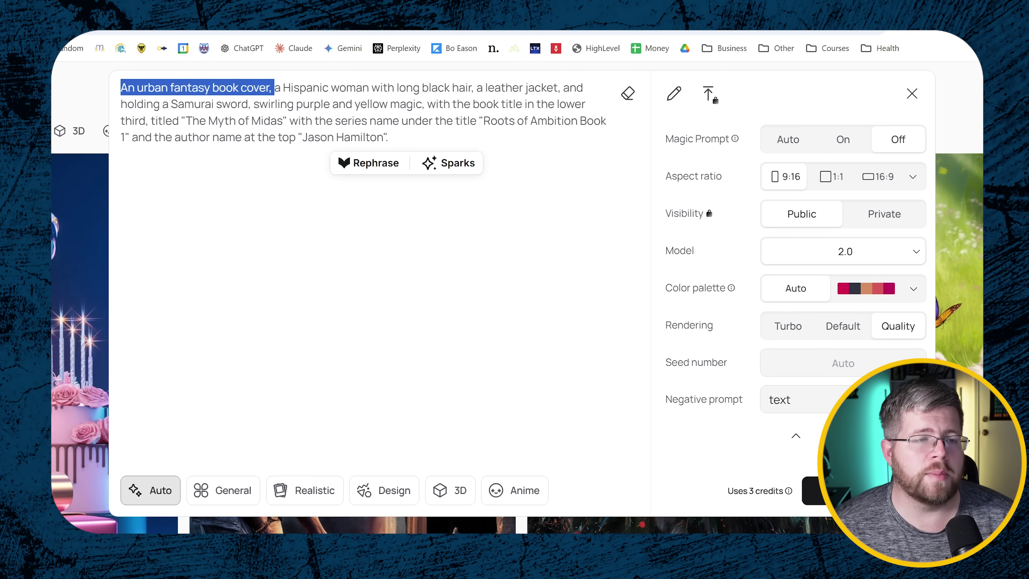
drag(181, 121, 287, 121)
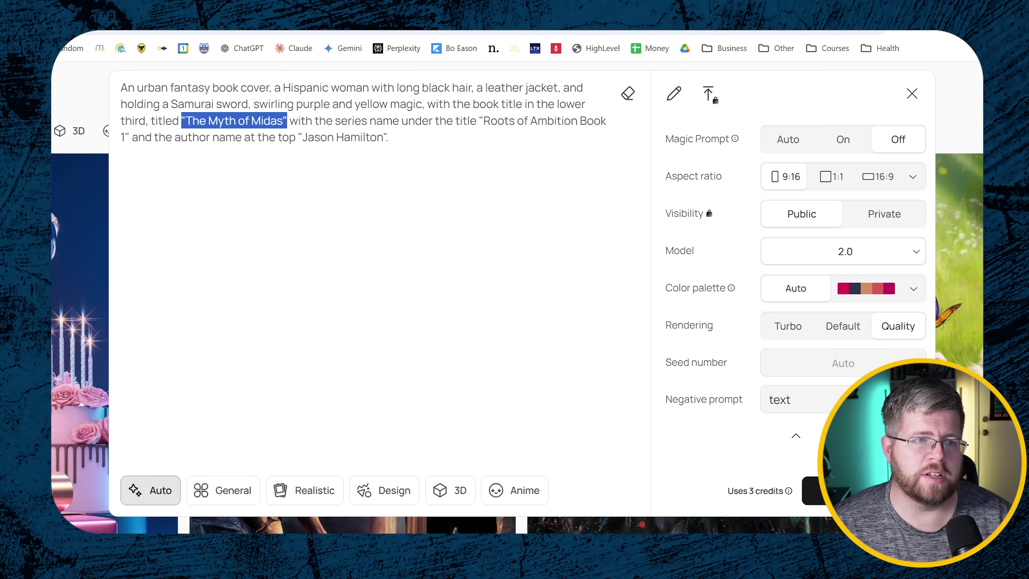
- Replace 'yellow' with 'gold' so the magic reads swirling purple and gold
drag(388, 103, 355, 103)
text(gold)
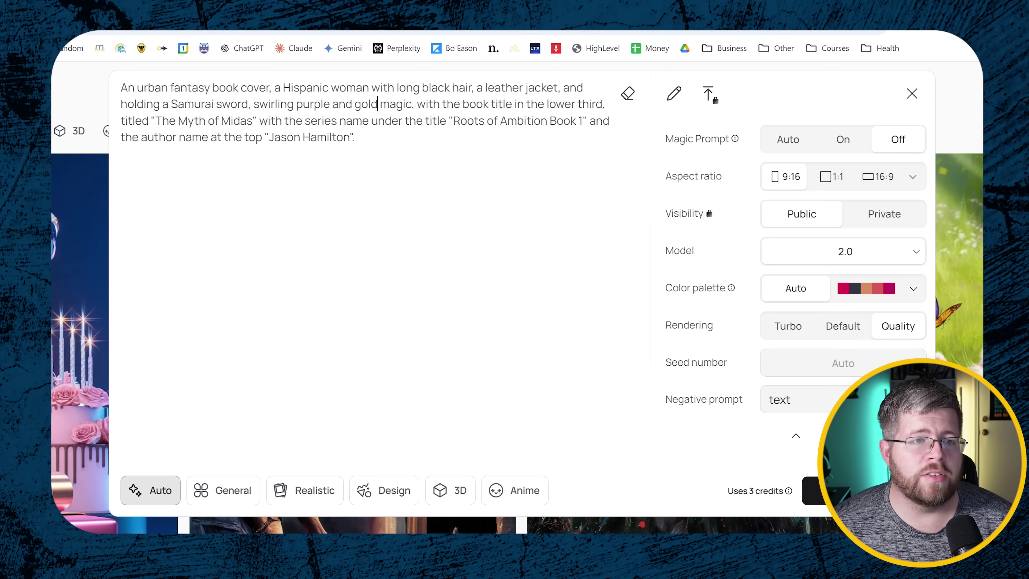
drag(607, 104, 469, 103)
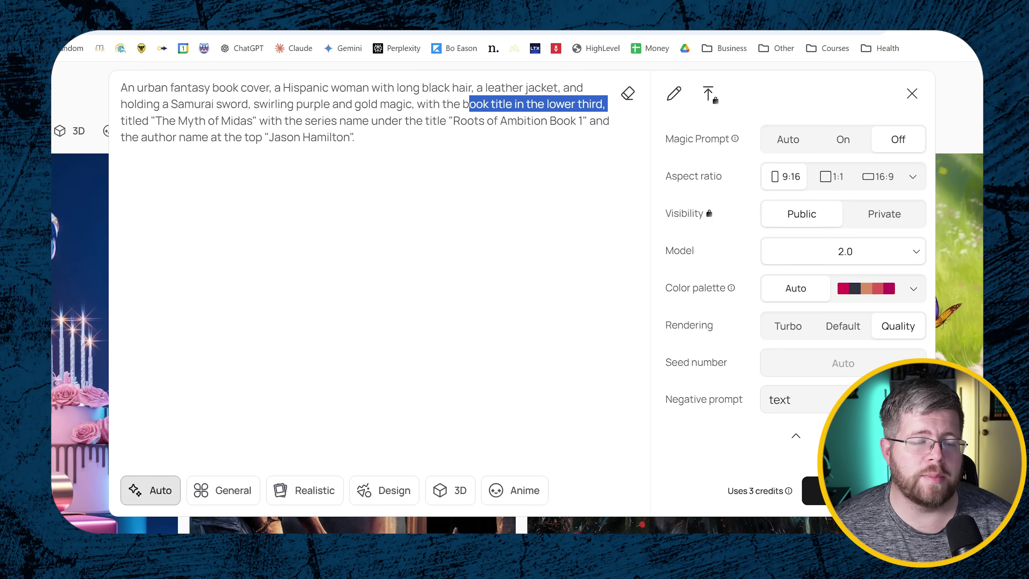
click(357, 136)
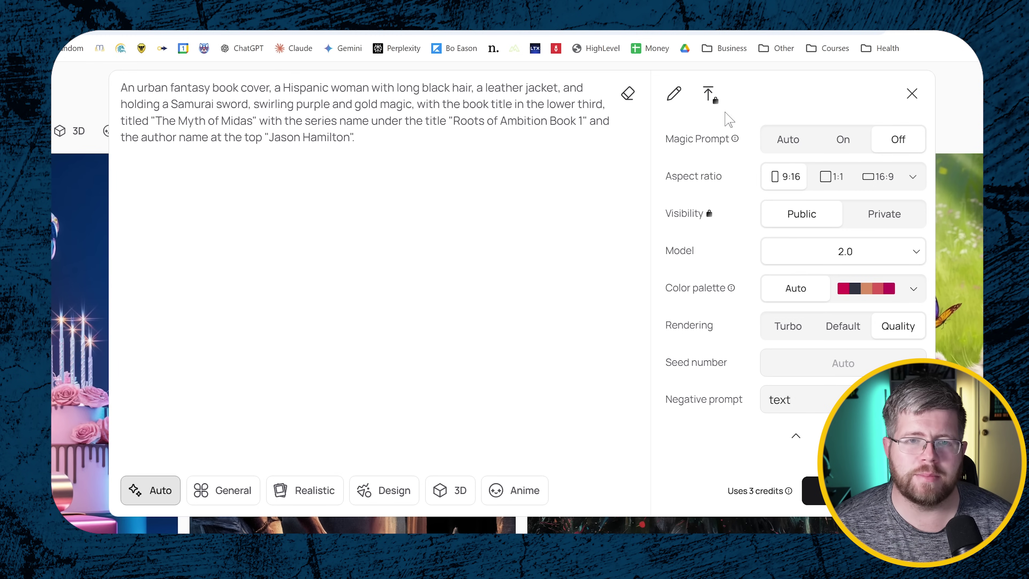
- Cycle Magic Prompt through Auto, On and Off, leave it on Auto, and expand the aspect ratios
click(783, 140)
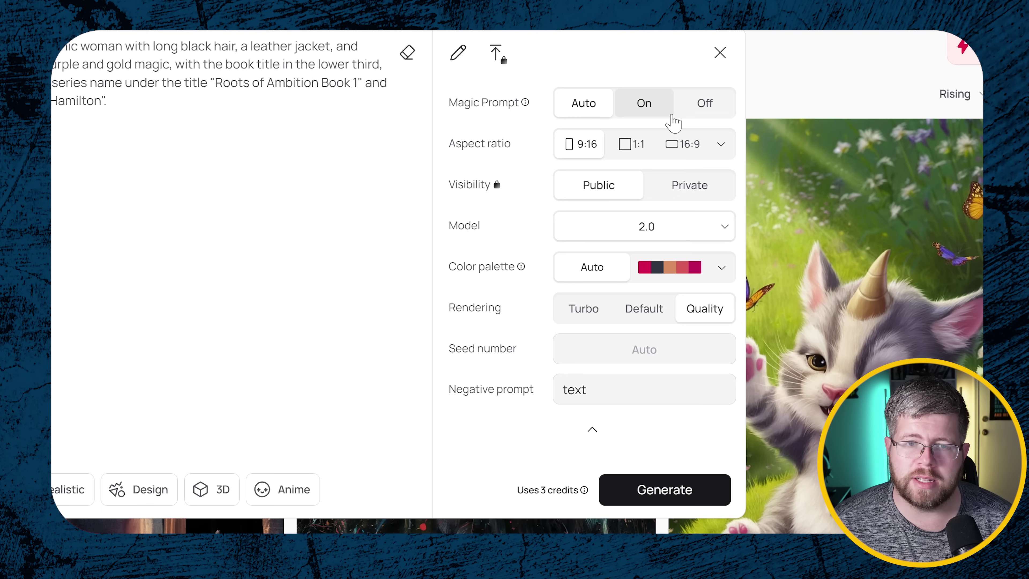
click(645, 104)
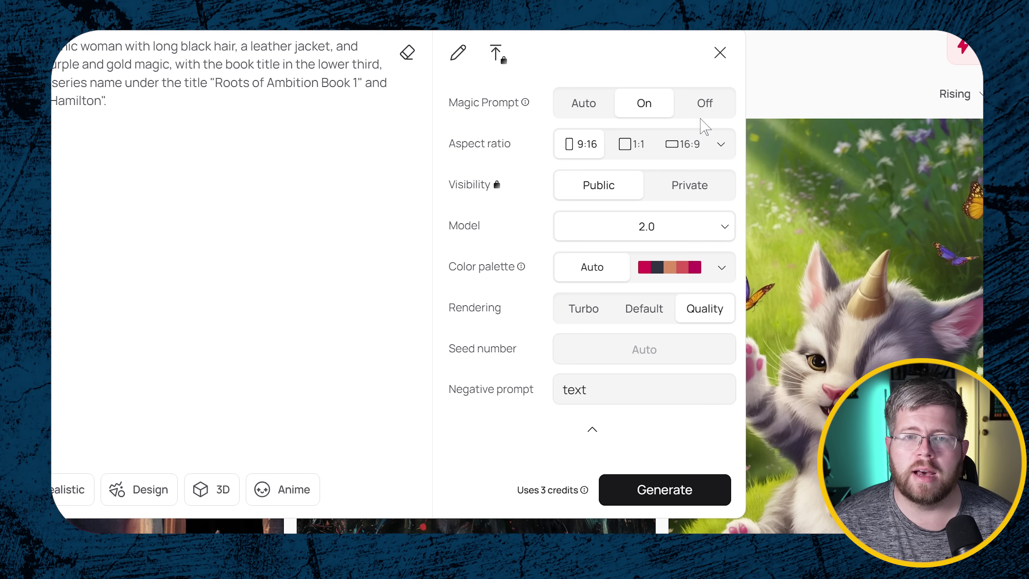
click(708, 106)
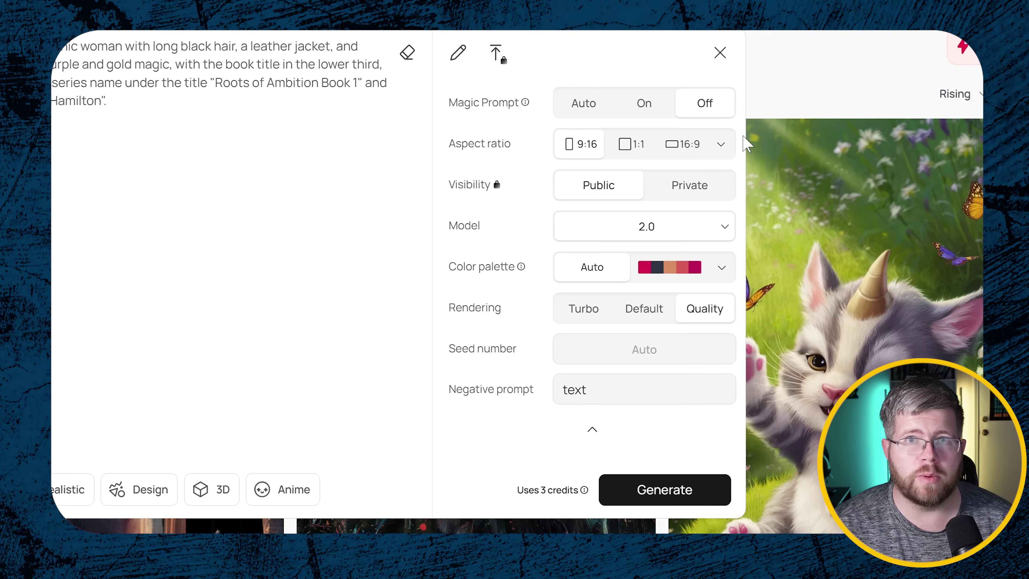
click(594, 107)
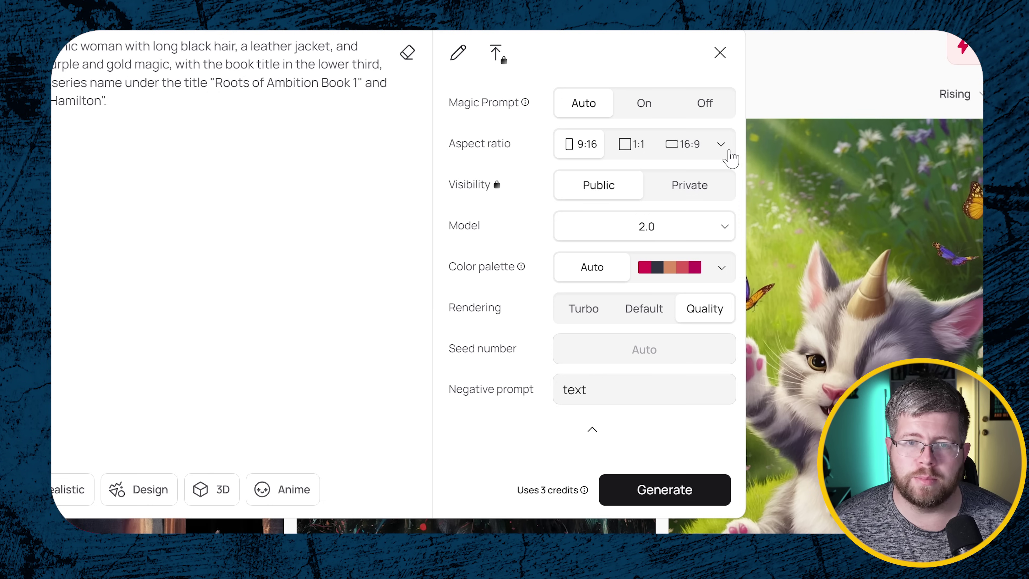
click(722, 144)
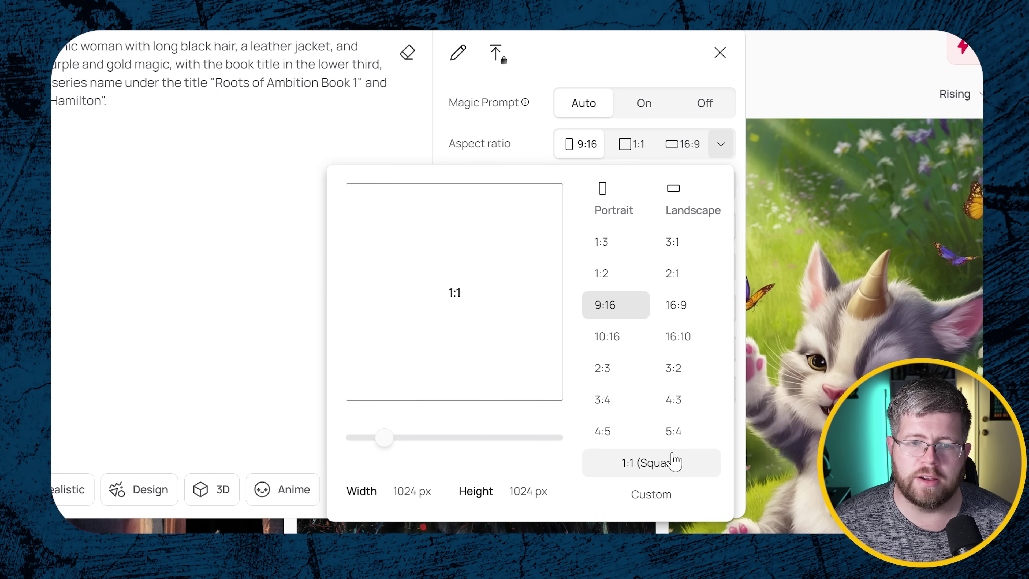
- Keep 9:16, model 2.0 and the Auto palette, and delete 'text' from the negative prompt
click(539, 157)
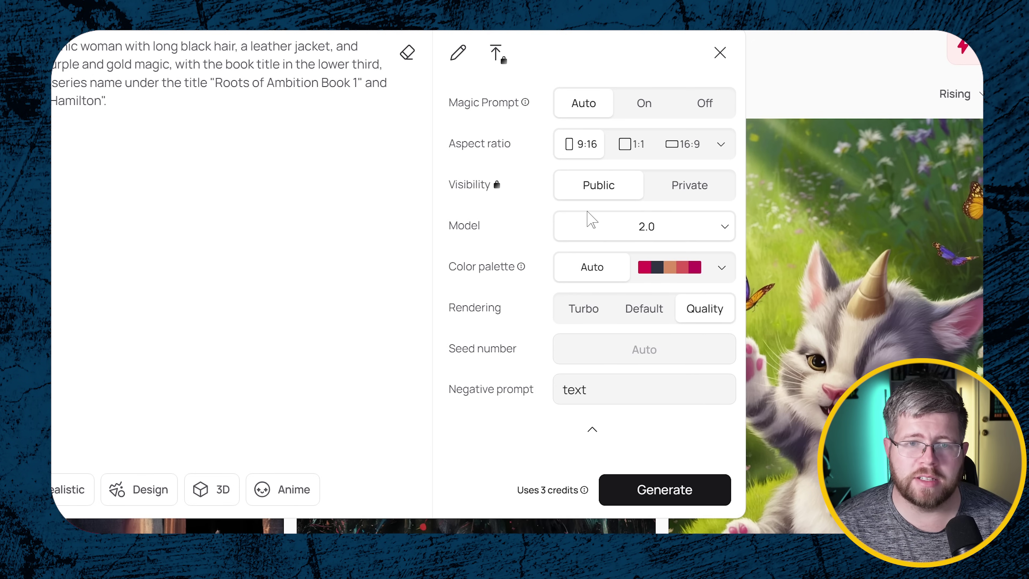
click(623, 230)
click(612, 270)
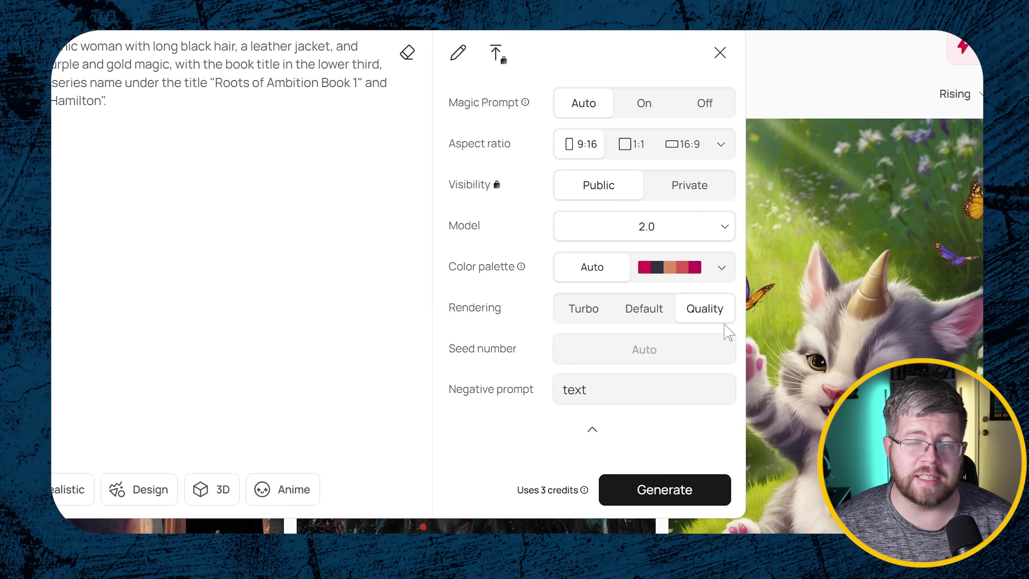
click(722, 268)
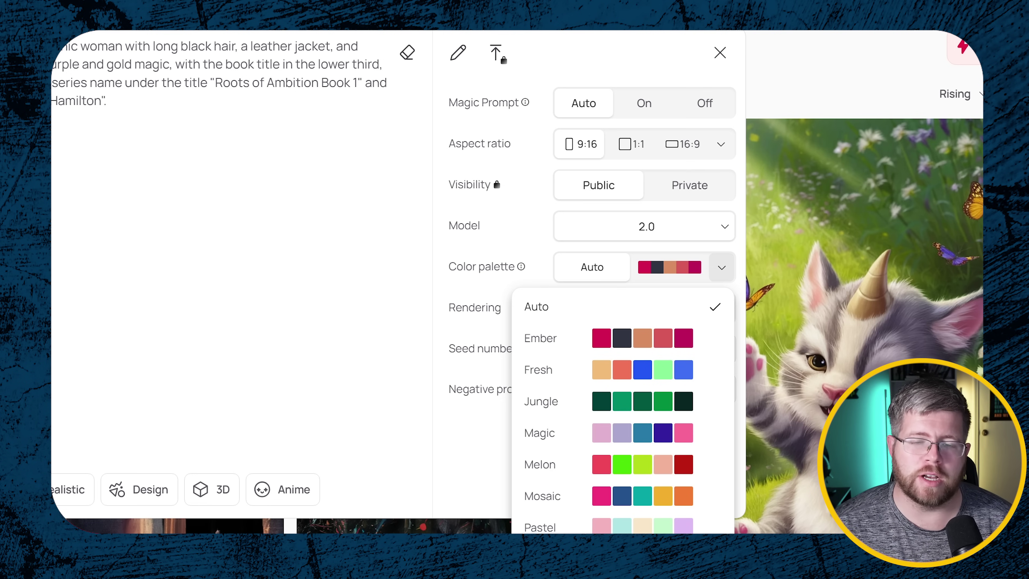
click(587, 270)
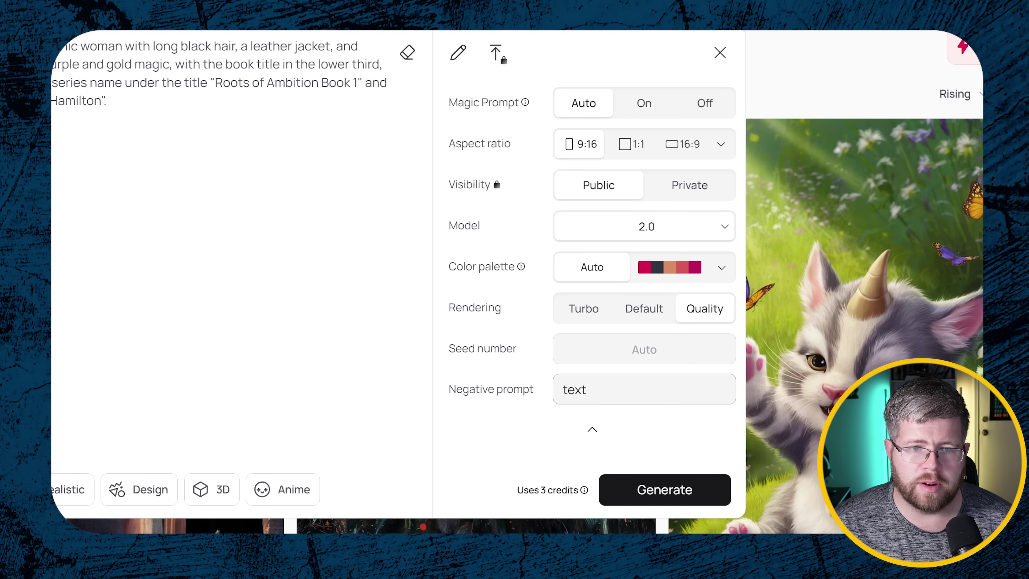
drag(588, 390, 524, 390)
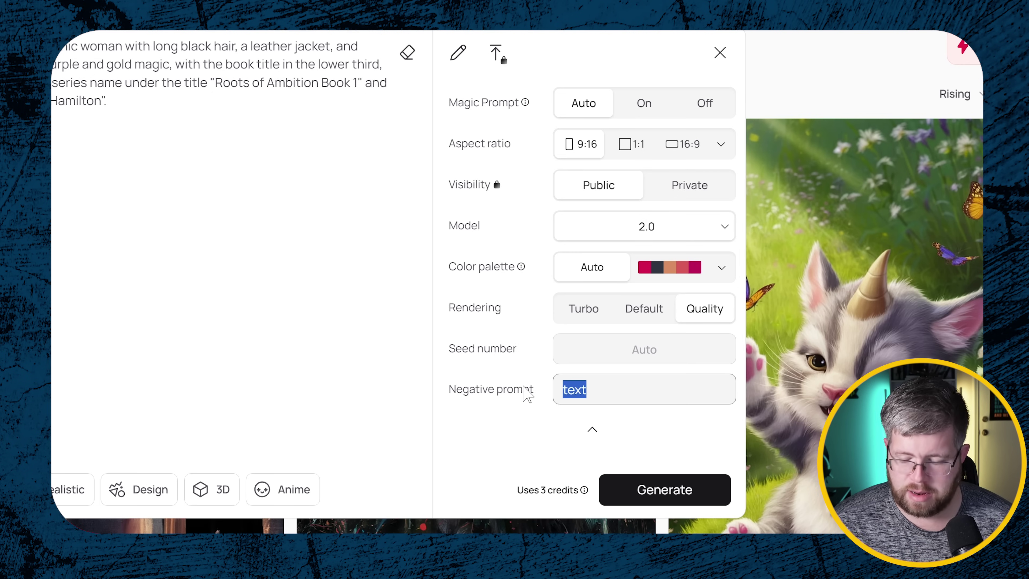
key(BackSpace)
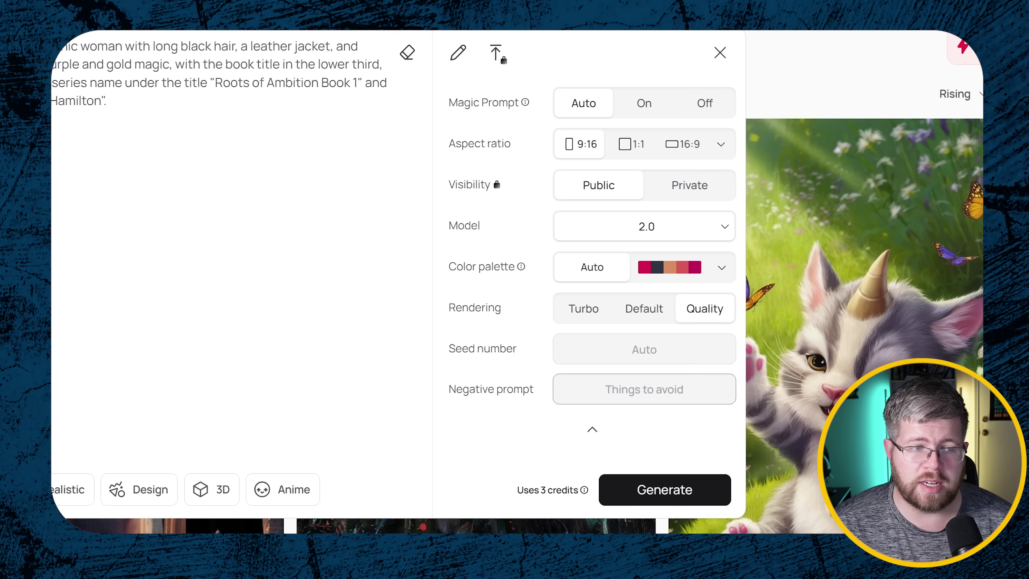
- Generate four 9:16 'The Myth of Midas' covers from the edited urban fantasy prompt
click(611, 489)
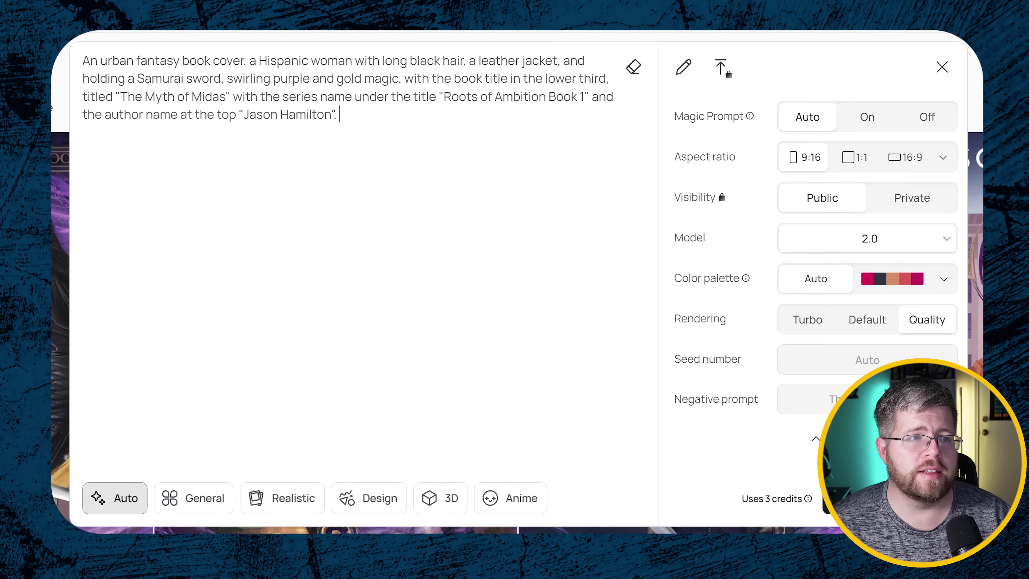
- Change the genre to gothic romance and remove the character and magic description
key(ctrl+shift+Right)
text(gothic)
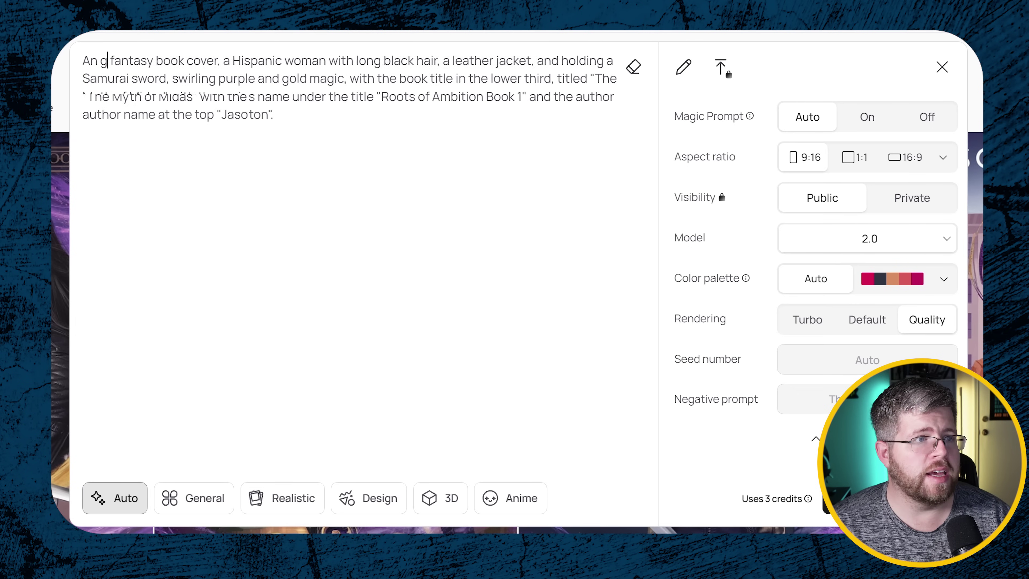
key(shift+Right)
key(shift+Right)
key(shift+Right)
key(shift+Right)
key(shift+Right)
key(shift+Right)
key(shift+Right)
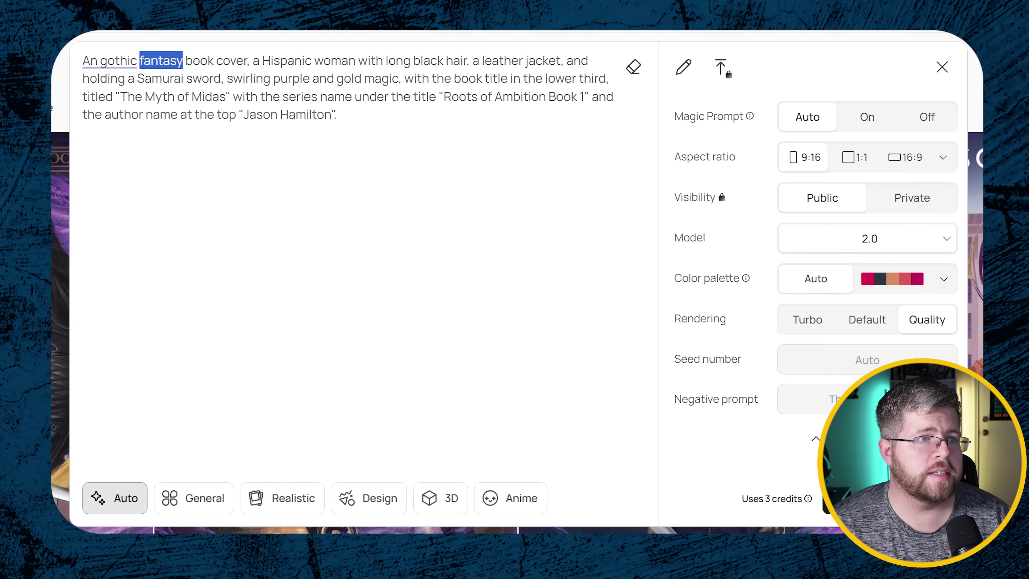
text(romance)
drag(258, 60, 400, 78)
key(BackSpace)
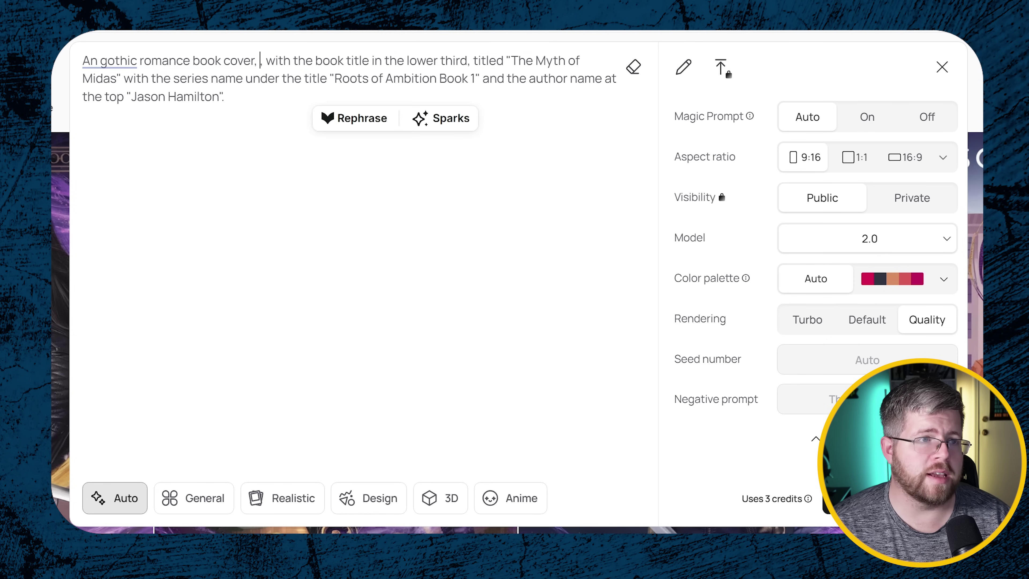
key(BackSpace)
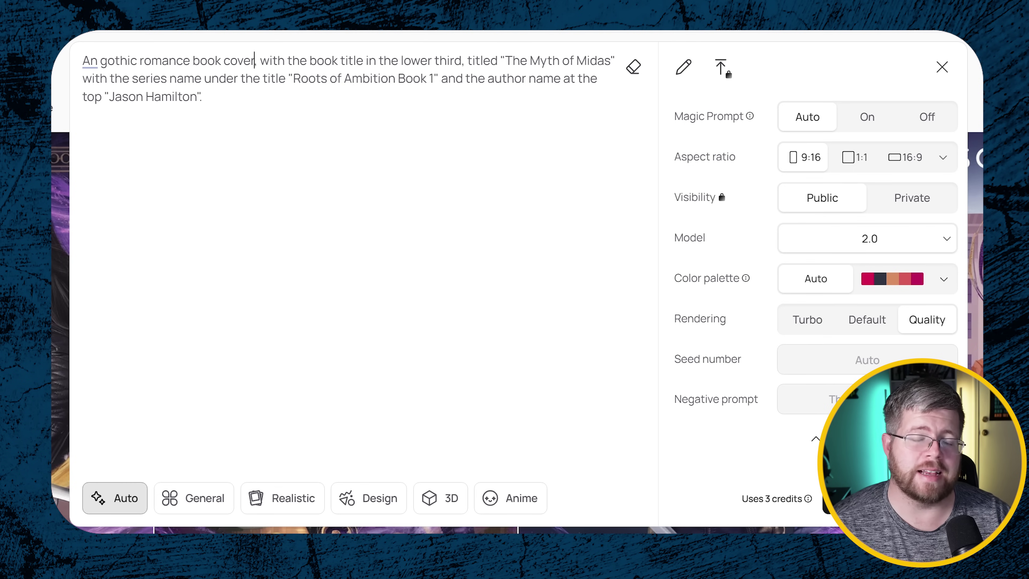
- Ask for a swirly title taking up the entire book cover, titled 'Desires of the Vampire'
key(shift+Right)
key(shift+Right)
key(shift+Right)
text(a swirly)
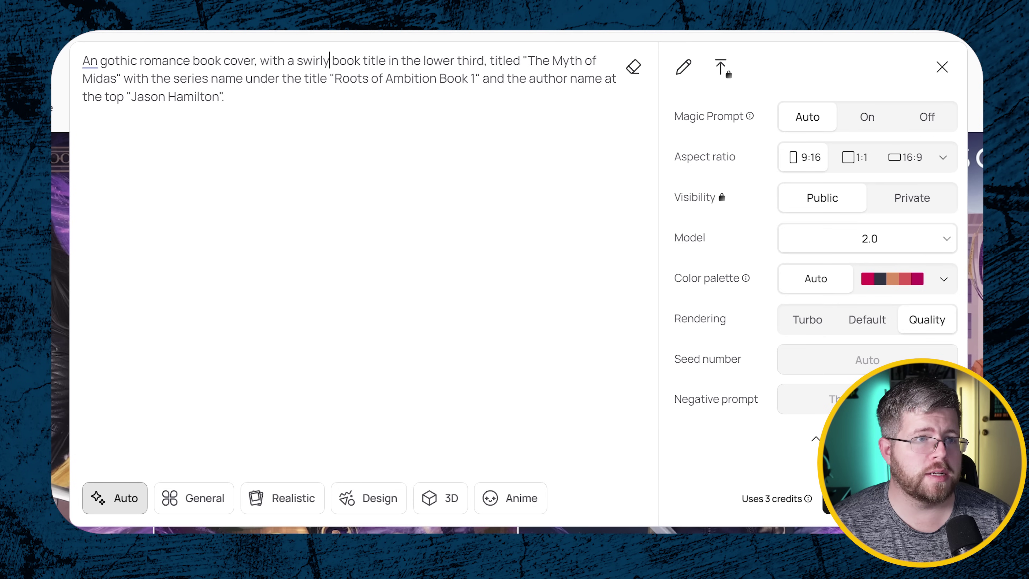
key(ctrl+shift+Right)
key(ctrl+shift+Right)
key(ctrl+shift+Right)
key(ctrl+shift+Right)
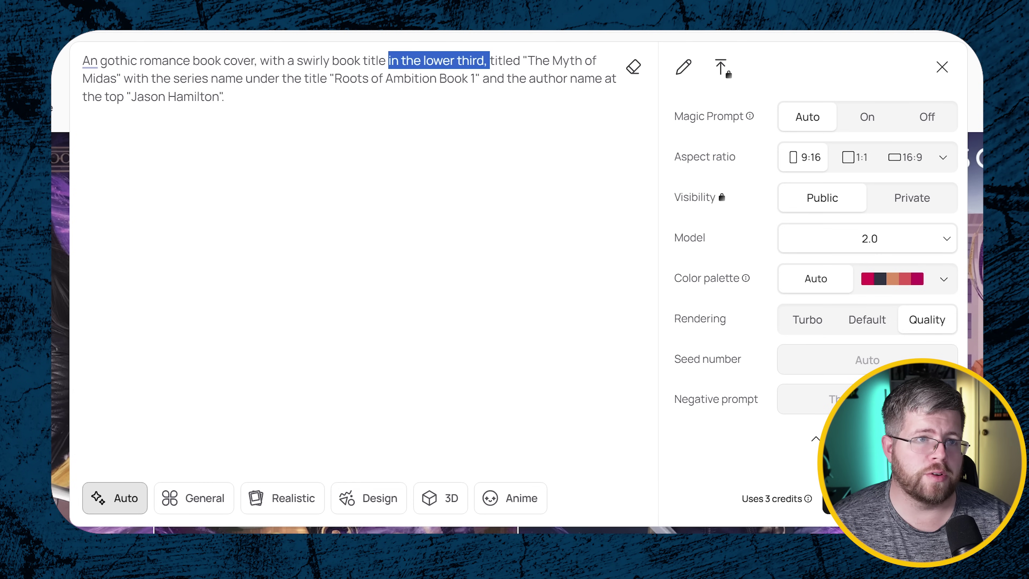
text(taking up the)
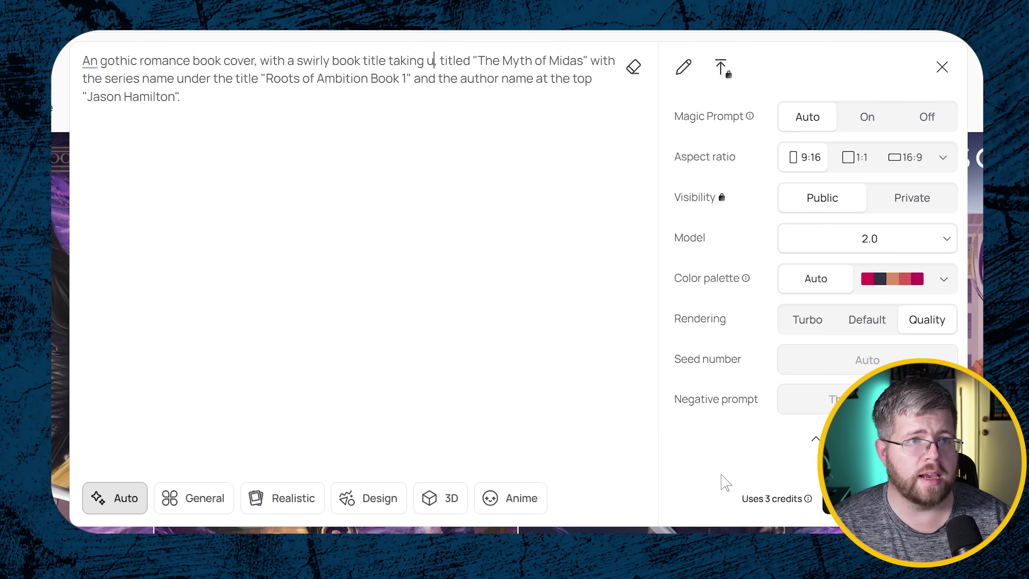
text( entire book cover)
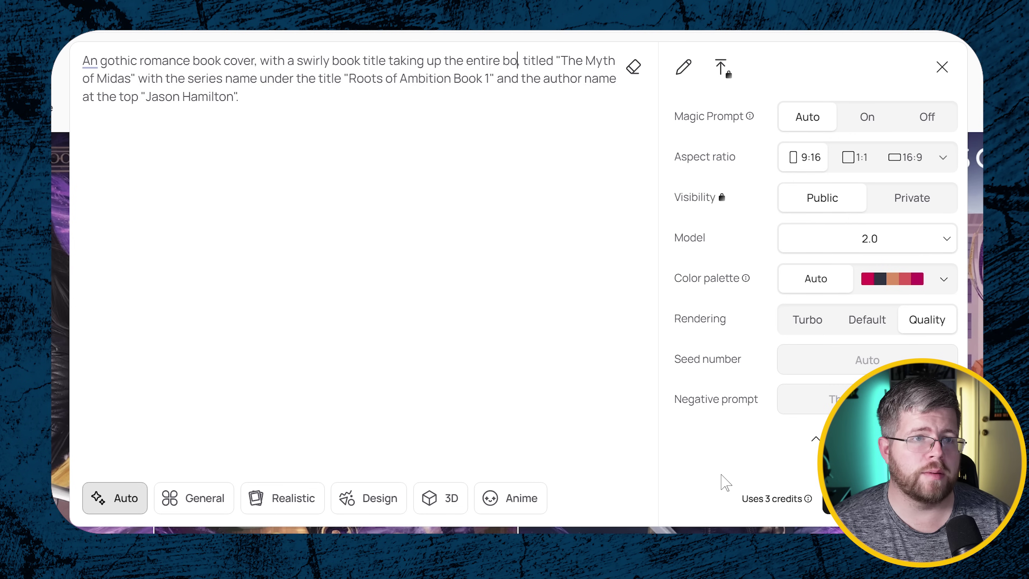
key(ctrl+shift+Left)
key(ctrl+shift+Left)
key(ctrl+shift+Left)
key(ctrl+shift+Left)
text(Desires of the Vampire)
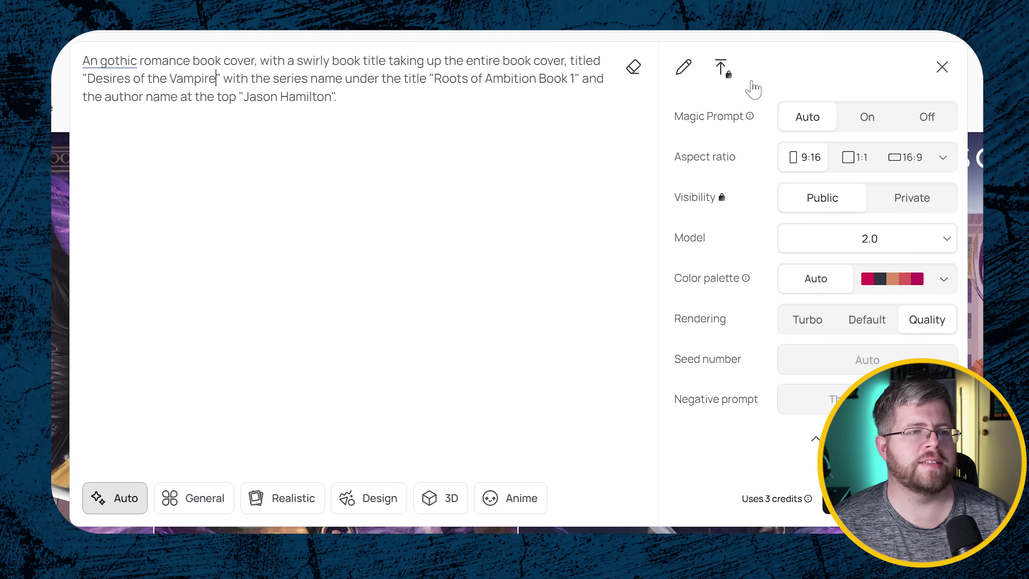
- Set the series to 'Dracula's Bride', enter a new author name, and generate the covers
key(shift+Right)
key(shift+Right)
key(shift+Right)
key(shift+Right)
key(shift+Right)
key(shift+Right)
key(shift+Right)
key(shift+Right)
key(shift+Right)
key(shift+Right)
key(shift+Right)
key(shift+Right)
key(shift+Right)
key(shift+Right)
key(shift+Right)
key(shift+Right)
key(shift+Right)
key(shift+Right)
key(shift+Right)
key(shift+Right)
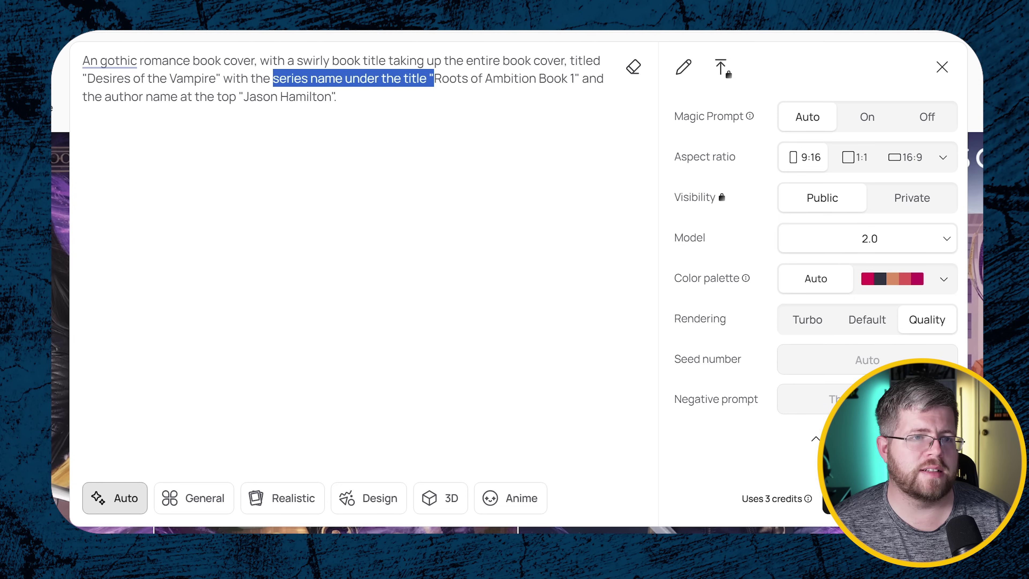
click(468, 78)
key(shift+Right)
key(shift+Right)
key(shift+Right)
key(shift+Right)
key(shift+Right)
key(shift+Right)
key(shift+Right)
key(shift+Right)
key(shift+Right)
key(shift+Right)
key(shift+Right)
key(shift+Right)
key(shift+Right)
key(shift+Right)
key(shift+Right)
key(shift+Right)
key(shift+Right)
key(shift+Right)
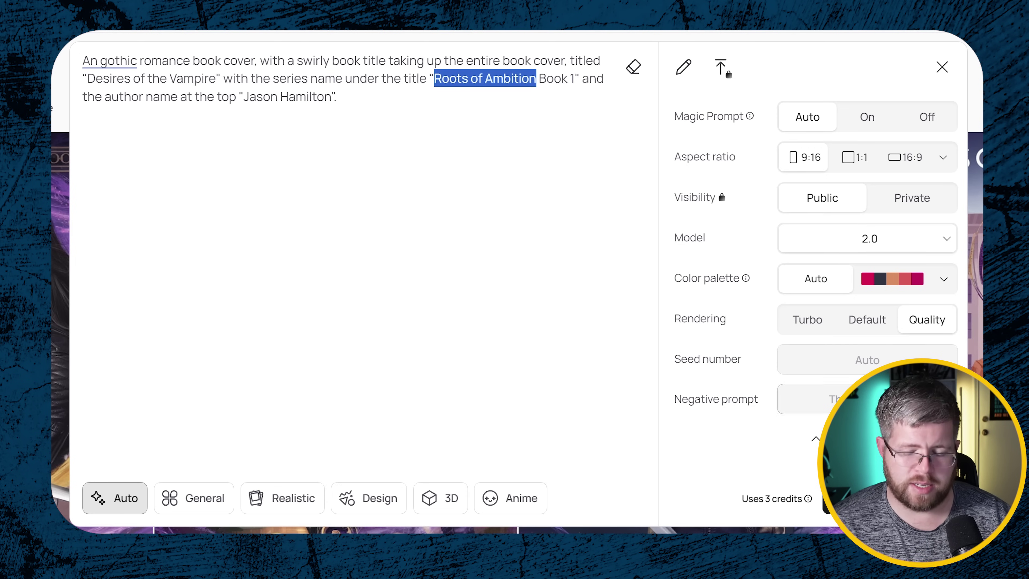
text(Dracula's Bride)
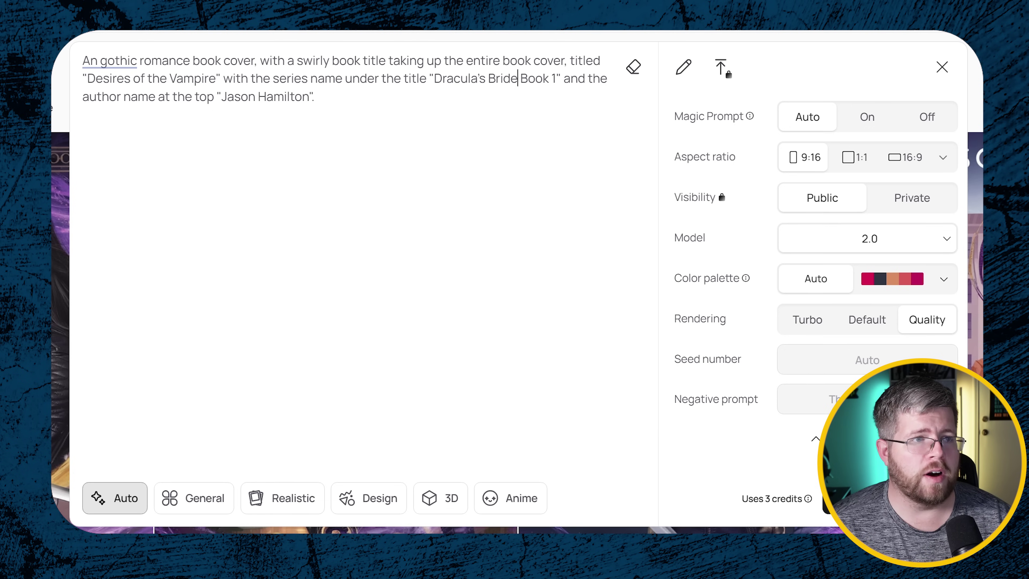
drag(221, 96, 309, 96)
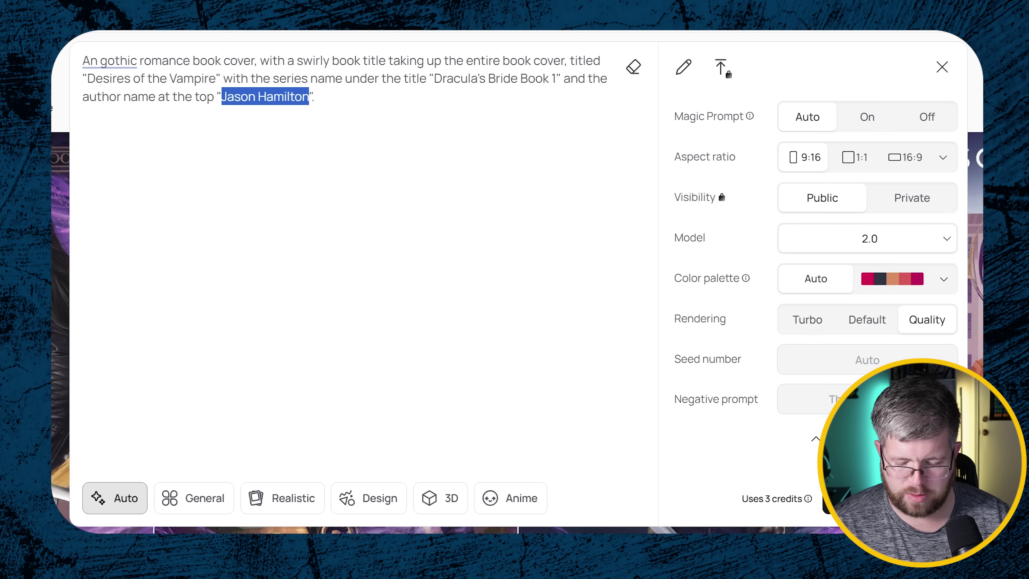
text(Jane Everest)
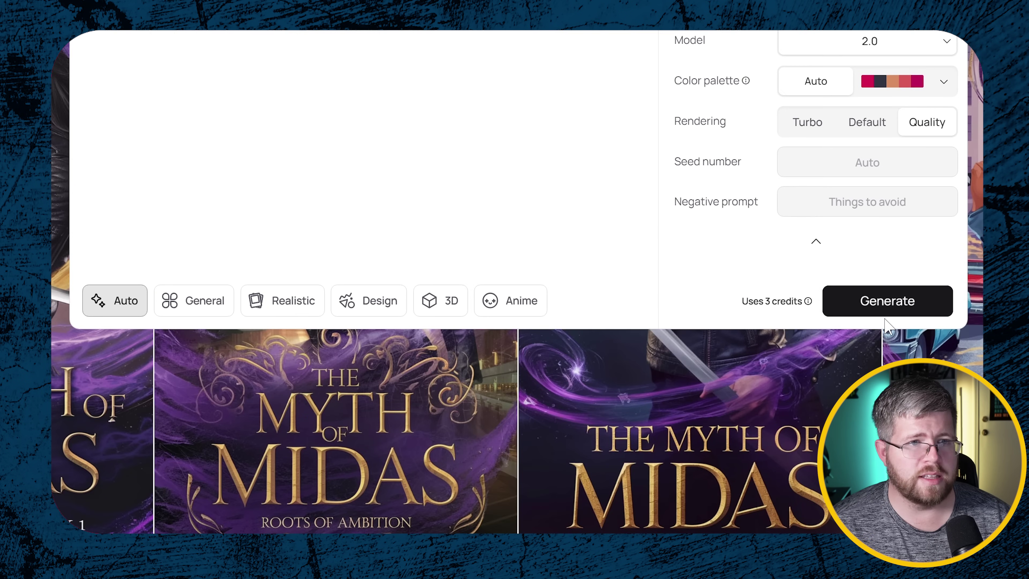
click(889, 302)
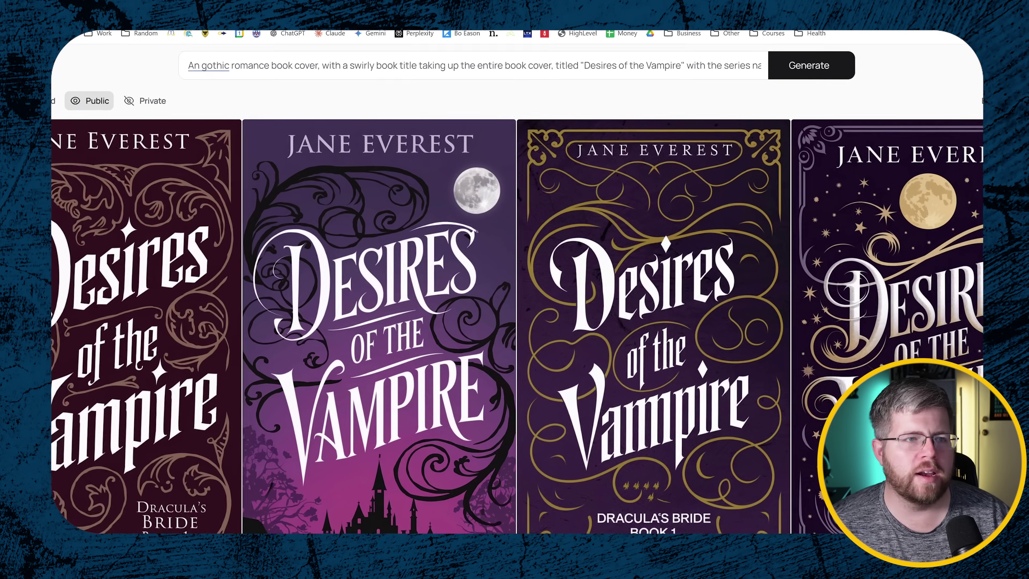
- Rewrite the opening as a thriller with a distant lighthouse and a shadowy figure at night
click(405, 60)
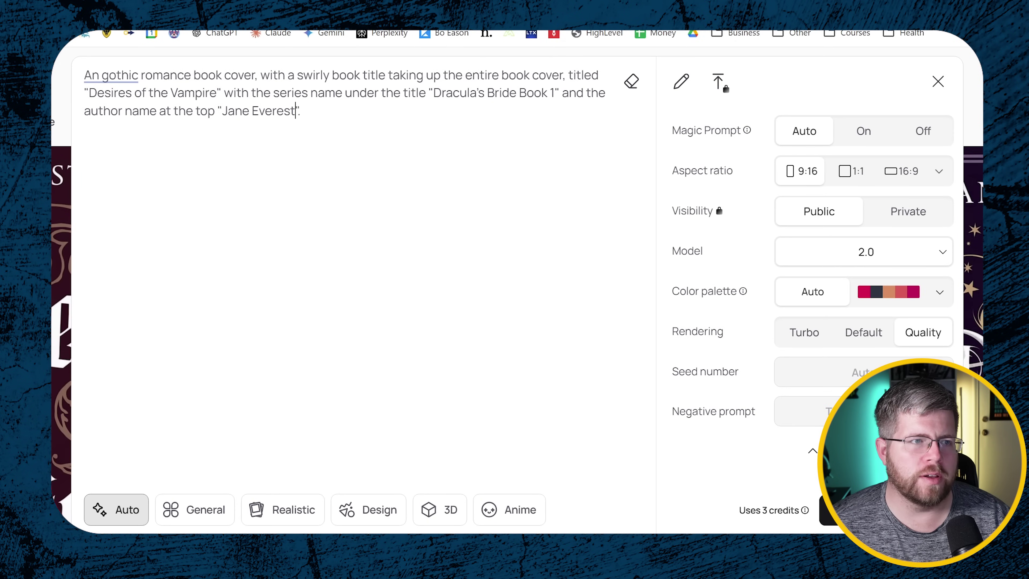
drag(84, 75, 141, 75)
text(A thriller)
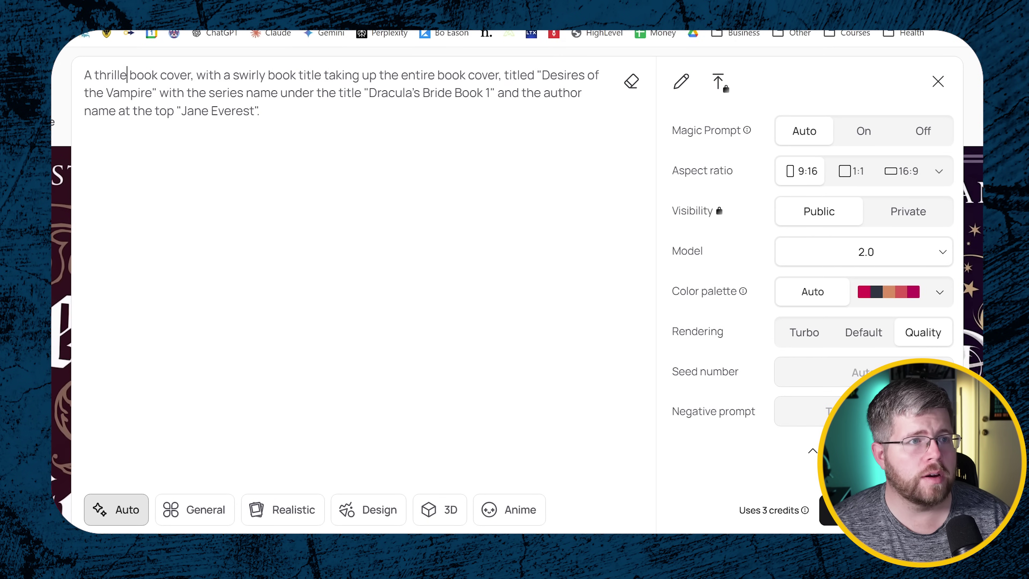
key(BackSpace)
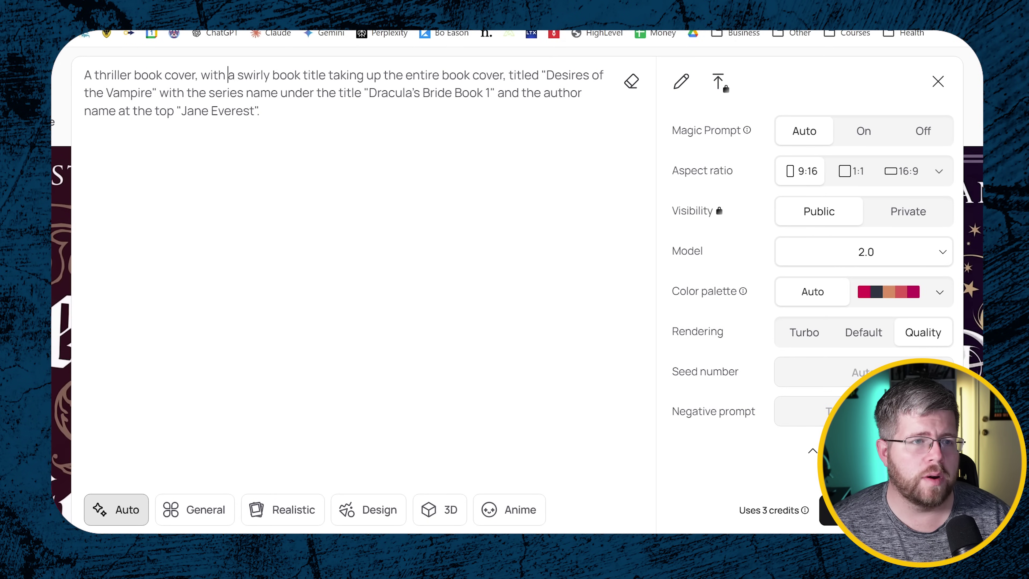
text(a lighthouse in )
text(the distance, and a )
text(shadow)
text(y figure facing away fro)
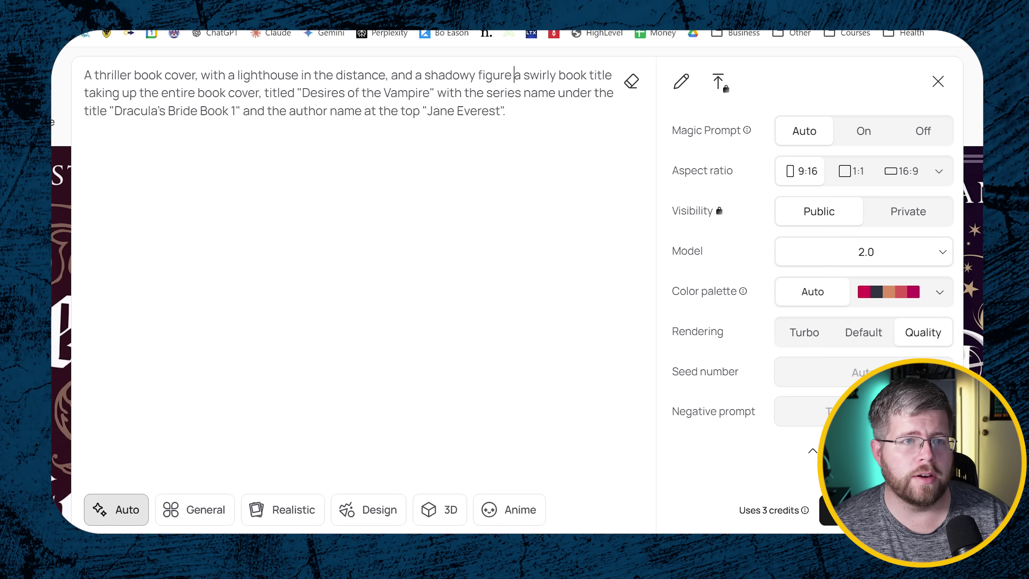
text(m the camera at night)
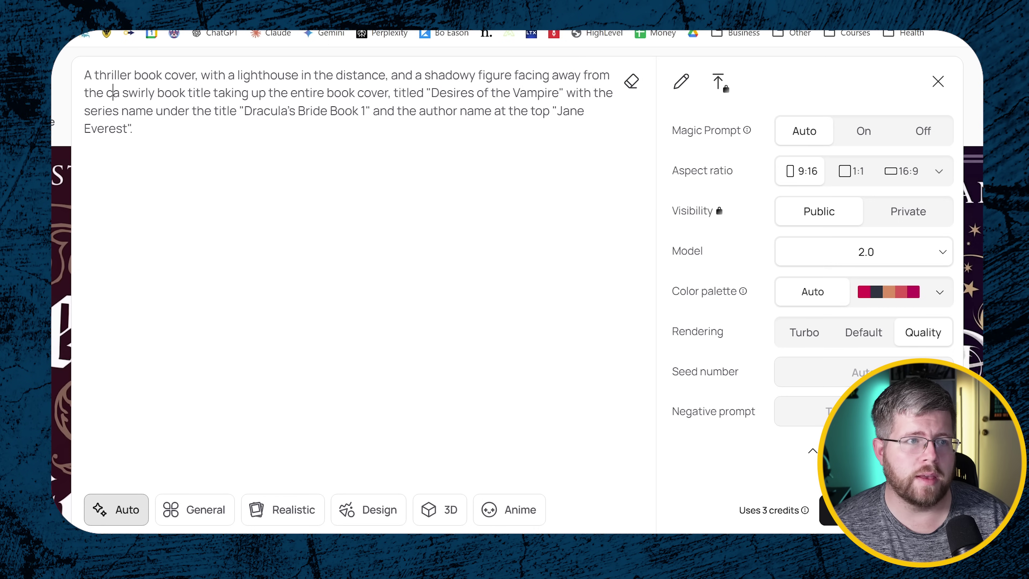
text(,)
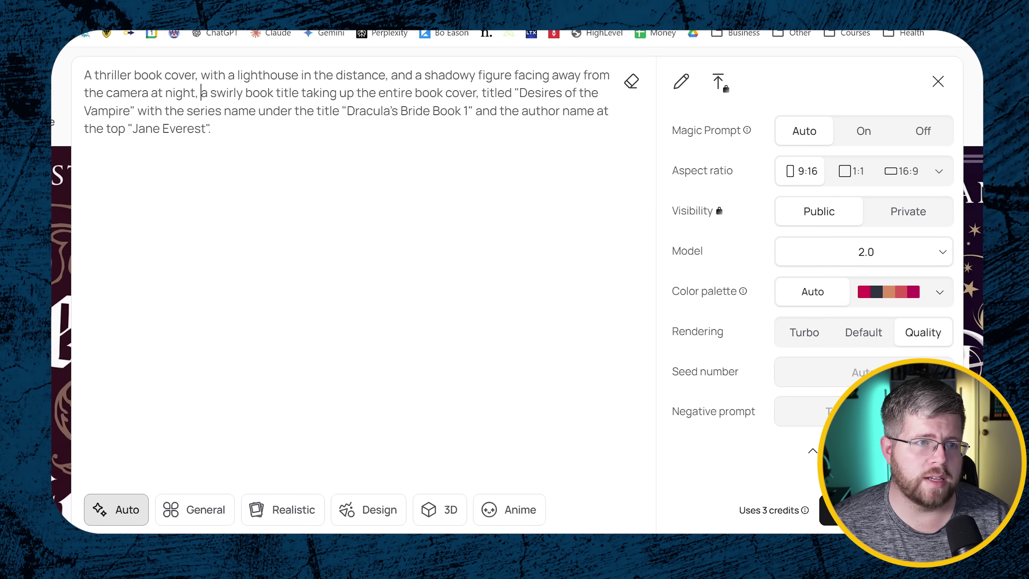
- Request bold title text and change the title to 'Port Death'
key(ctrl+shift+Right)
key(ctrl+shift+Right)
key(ctrl+shift+Right)
key(ctrl+shift+Right)
key(ctrl+shift+Right)
key(ctrl+shift+Right)
key(ctrl+shift+Right)
key(ctrl+shift+Right)
key(ctrl+shift+Right)
key(ctrl+shift+Right)
text(with bold)
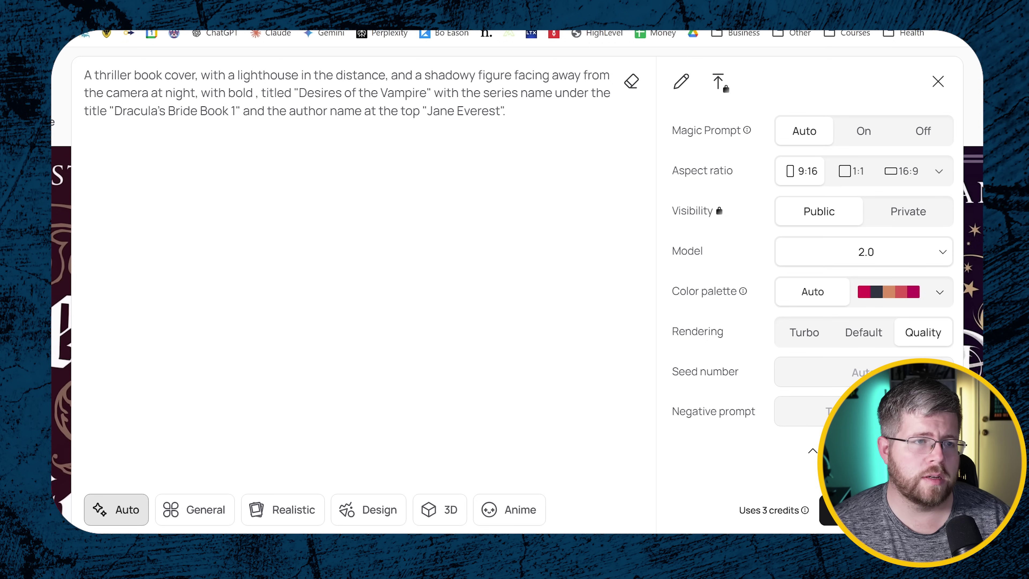
text( text for the title)
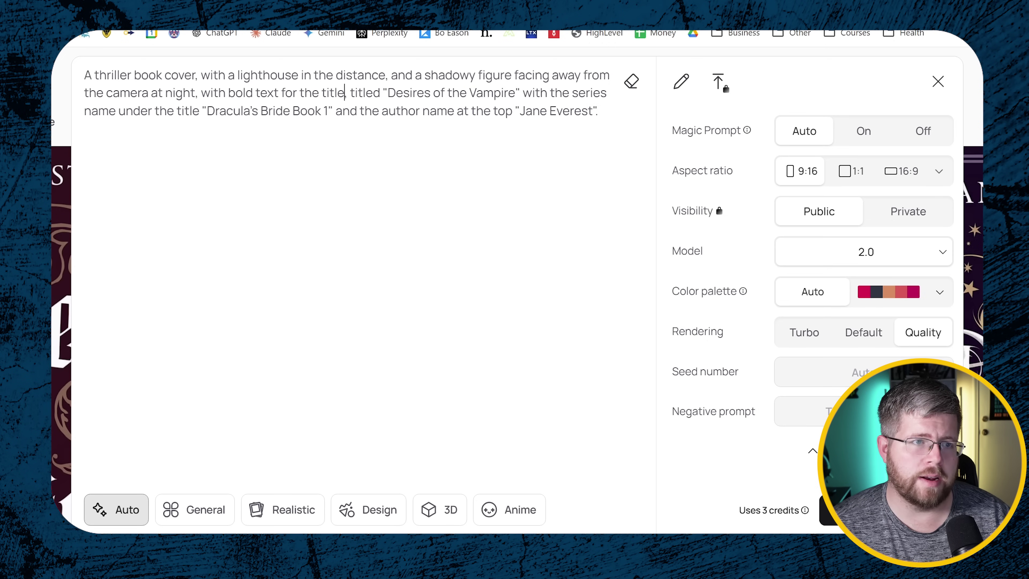
key(shift+Left)
key(shift+Left)
key(shift+Left)
key(shift+Left)
key(shift+Left)
key(shift+Left)
key(shift+Left)
key(shift+Left)
key(shift+Left)
key(shift+Left)
key(shift+Left)
key(shift+Left)
key(shift+Left)
key(shift+Left)
key(shift+Left)
key(shift+Left)
key(shift+Left)
key(shift+Left)
key(shift+Left)
key(shift+Left)
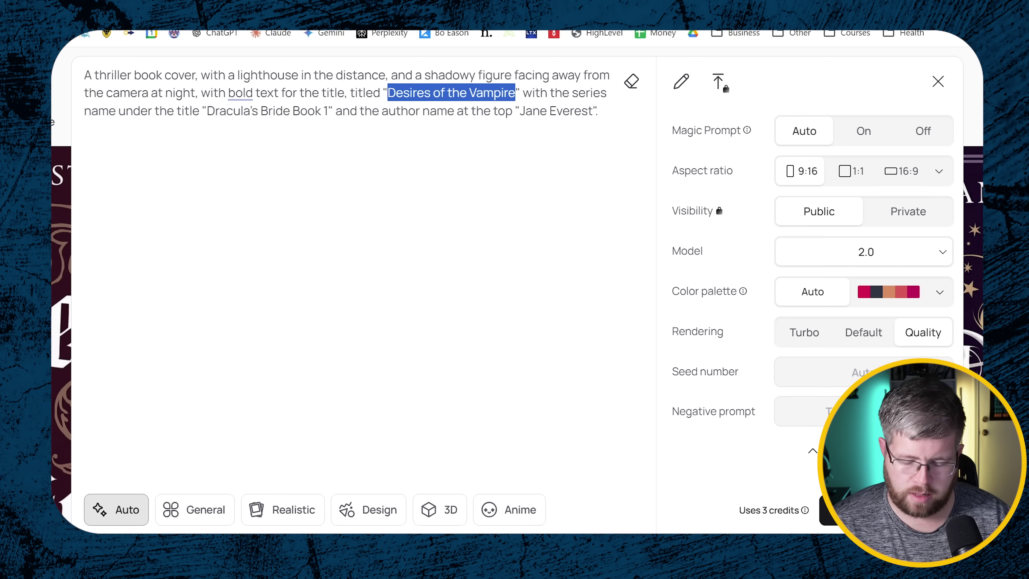
text(Port Death)
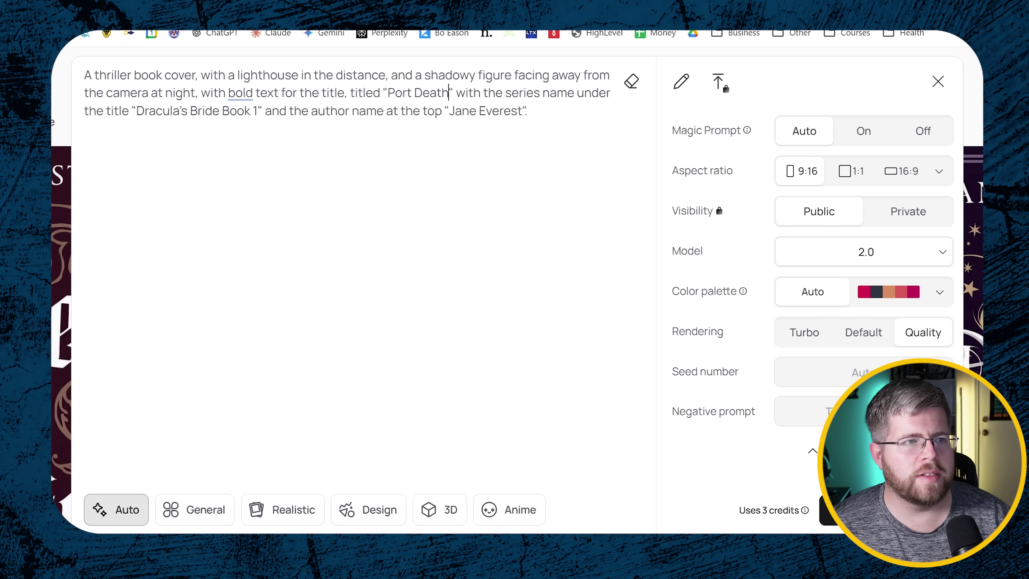
- Change the series name to 'The Lighthouse Murders' and type a new author name
key(ctrl+Right)
key(ctrl+Right)
key(ctrl+Right)
key(ctrl+Right)
key(ctrl+Right)
key(ctrl+Right)
key(ctrl+Right)
key(ctrl+Right)
key(shift+Right)
key(shift+Right)
key(shift+Right)
key(shift+Right)
key(shift+Right)
key(shift+Right)
key(shift+Right)
key(shift+Right)
key(shift+Right)
key(shift+Right)
key(shift+Right)
key(shift+Right)
key(shift+Right)
key(shift+Right)
key(shift+Right)
text(The Ligh)
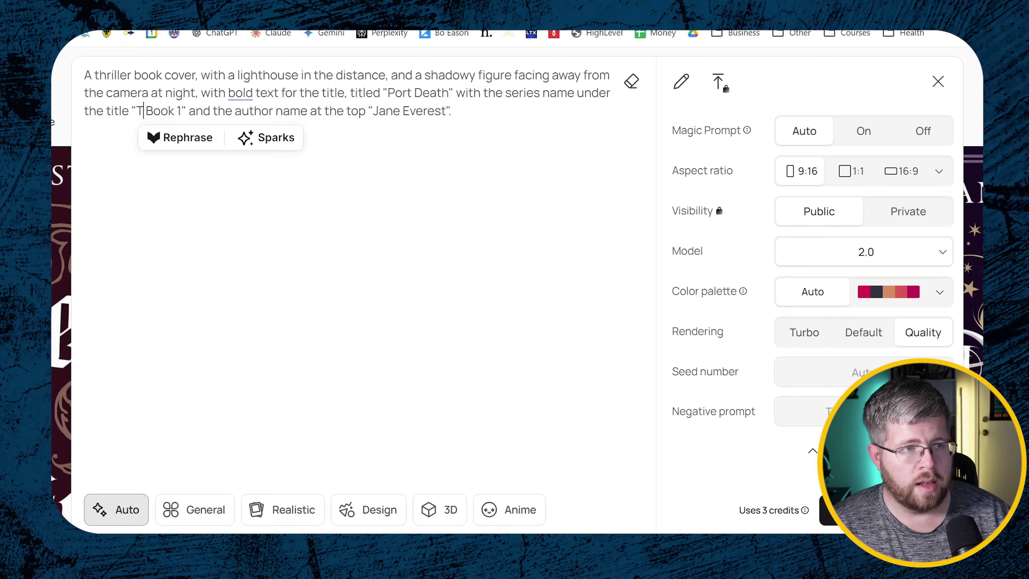
text(thouse Murders)
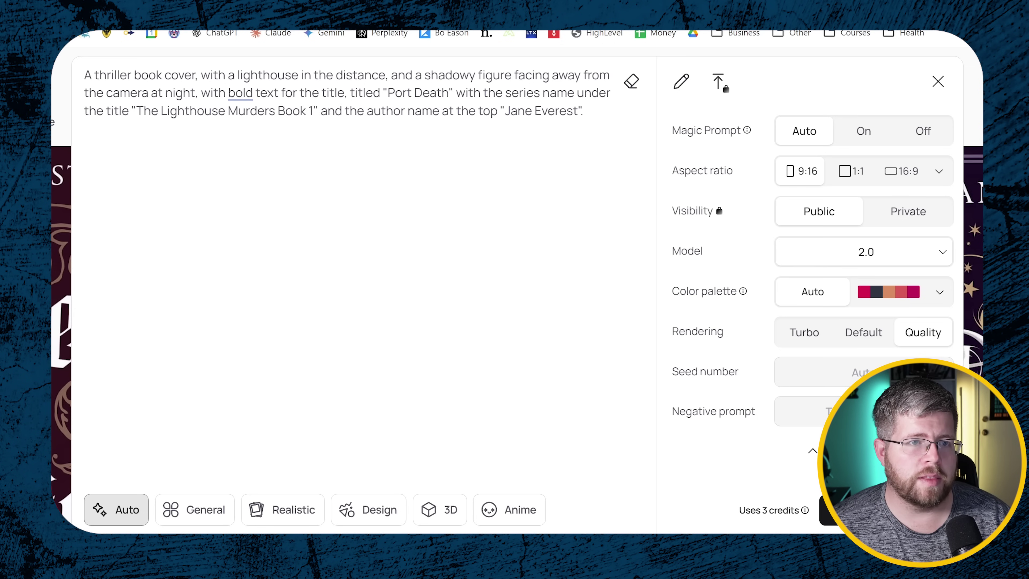
key(shift+End)
text(Jason He)
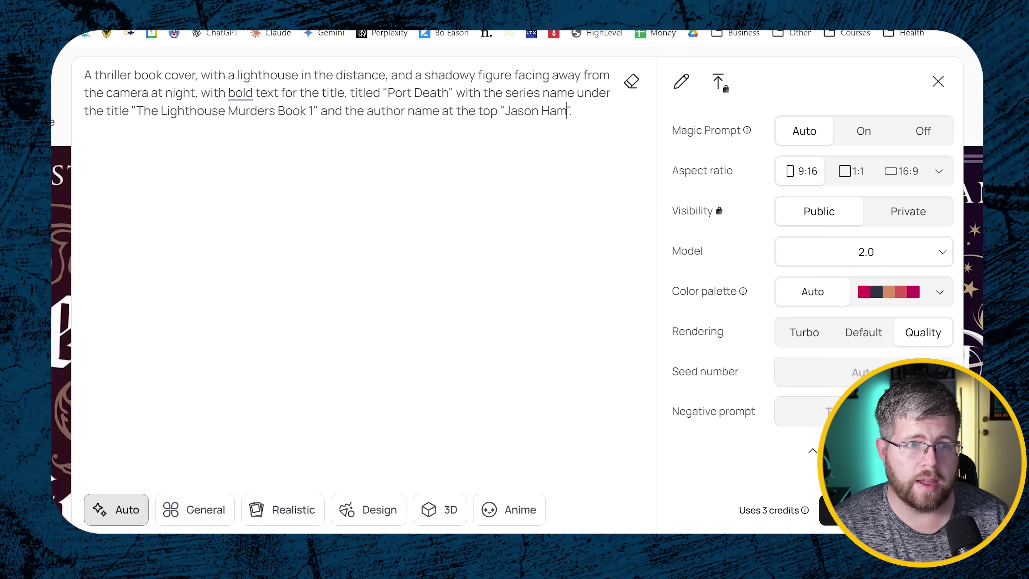
scroll(51, 474, down, 4)
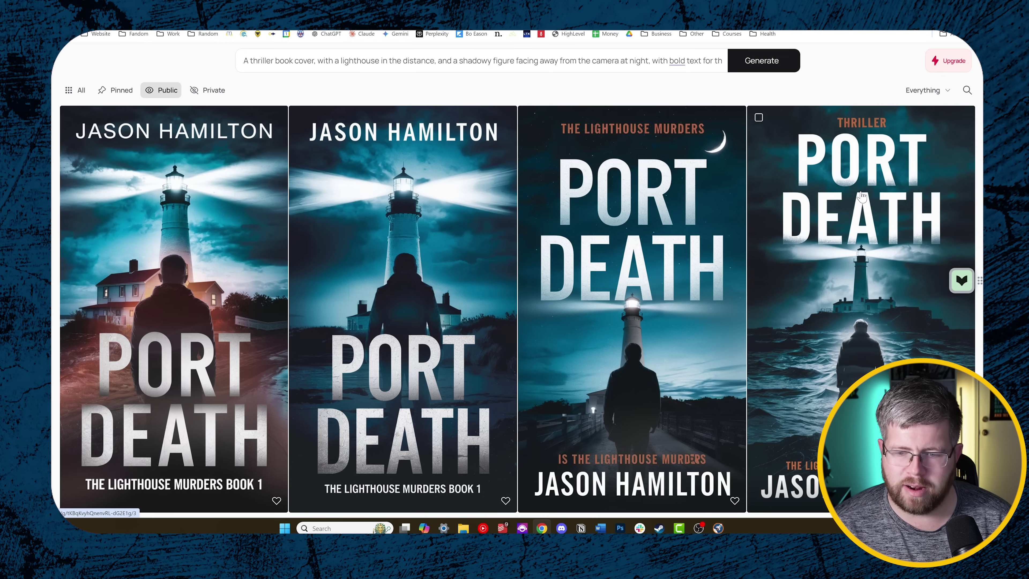
- Scroll through the generated 'Port Death' covers to review them
scroll(862, 197, down, 1)
scroll(608, 264, up, 1)
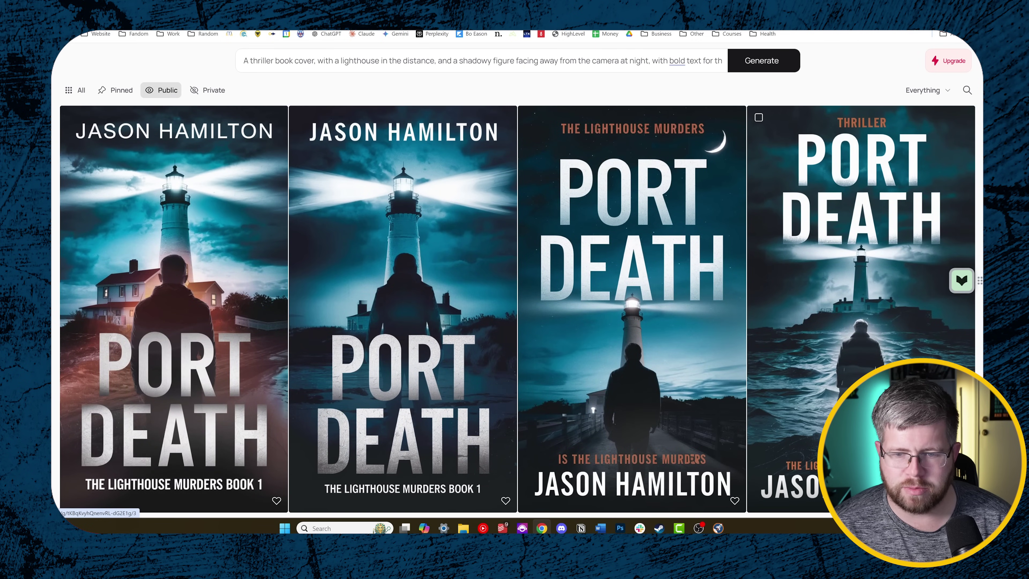
mouse_move(942, 280)
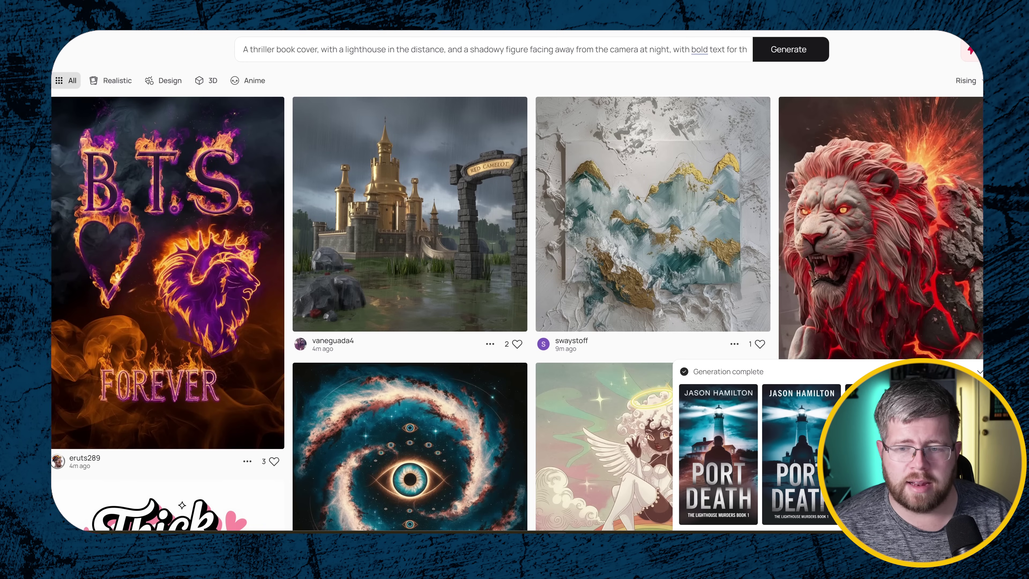
- Scroll up and down through the community Explore feed of other users' images
scroll(271, 328, down, 6)
scroll(268, 328, up, 2)
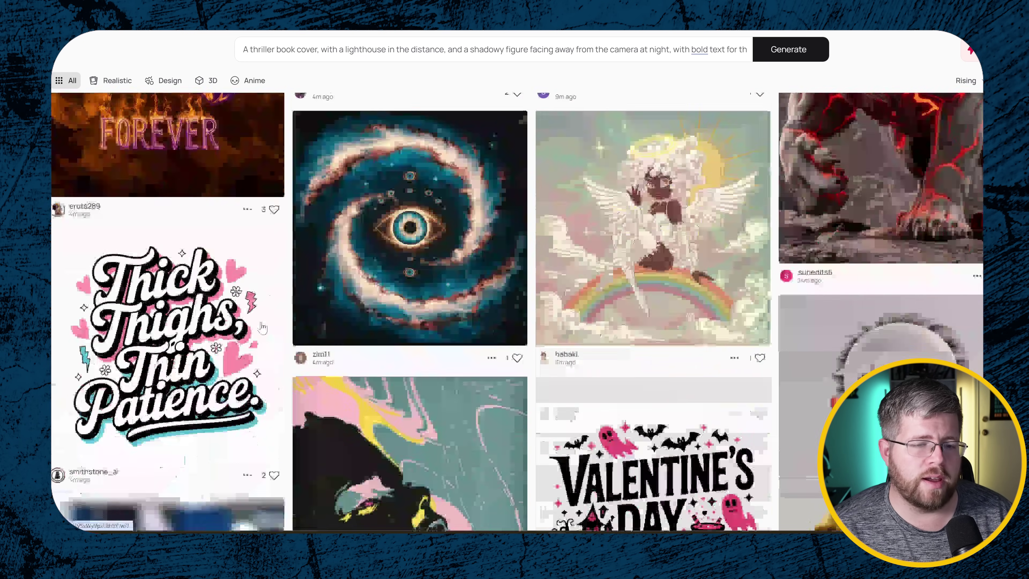
scroll(261, 327, down, 3)
scroll(261, 327, down, 2)
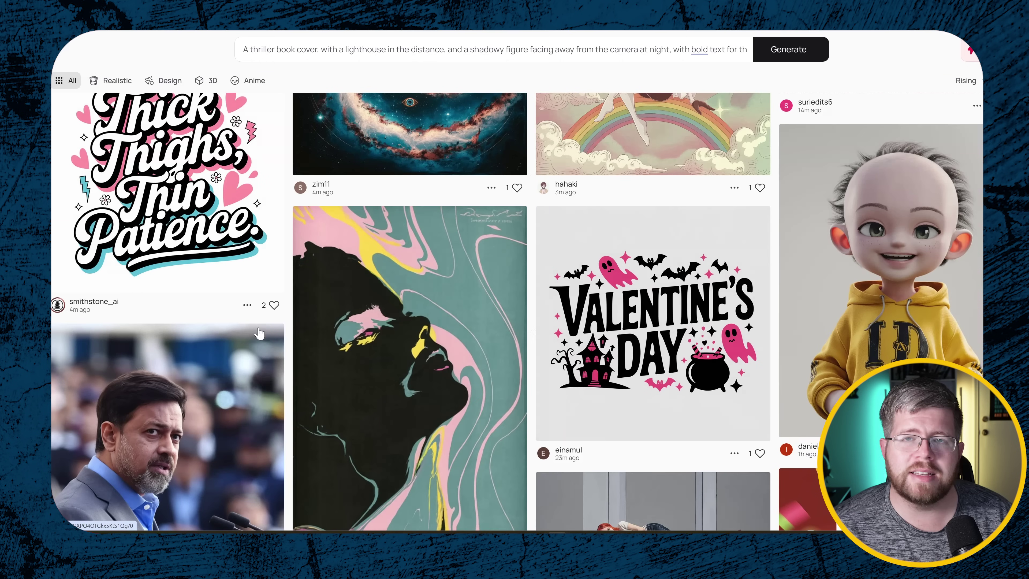
scroll(252, 342, up, 5)
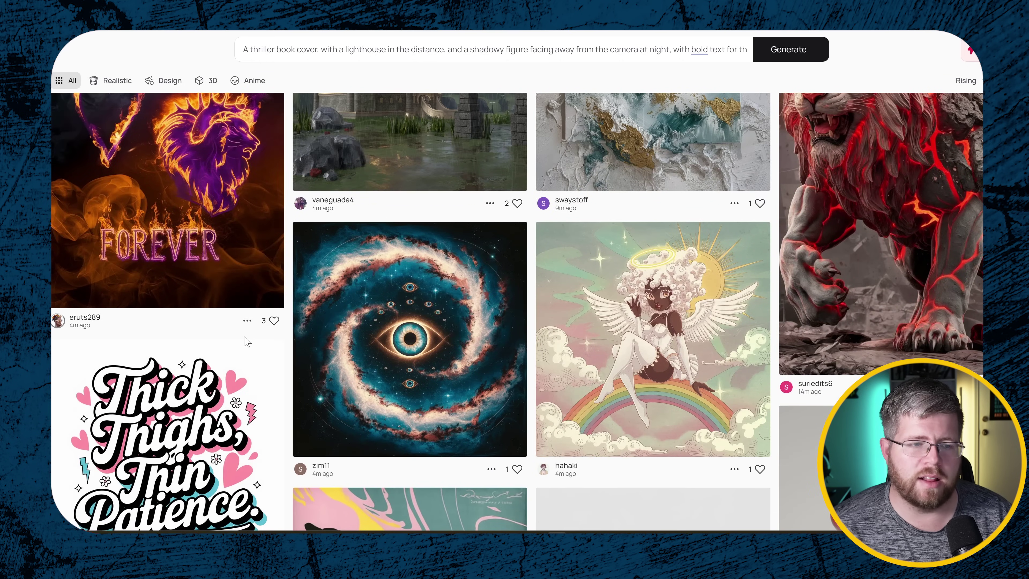
scroll(248, 340, up, 2)
scroll(244, 354, up, 1)
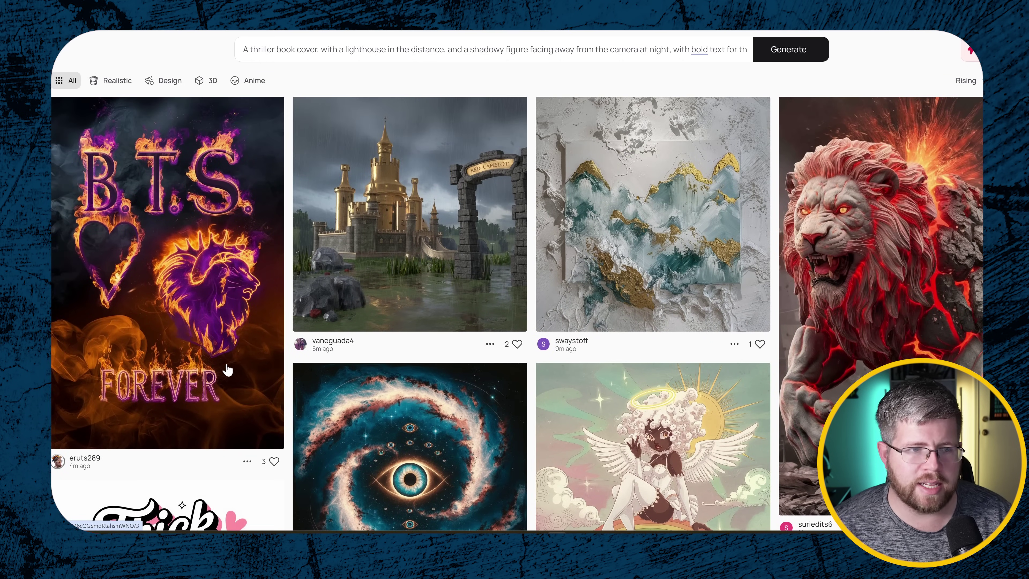
scroll(246, 352, down, 8)
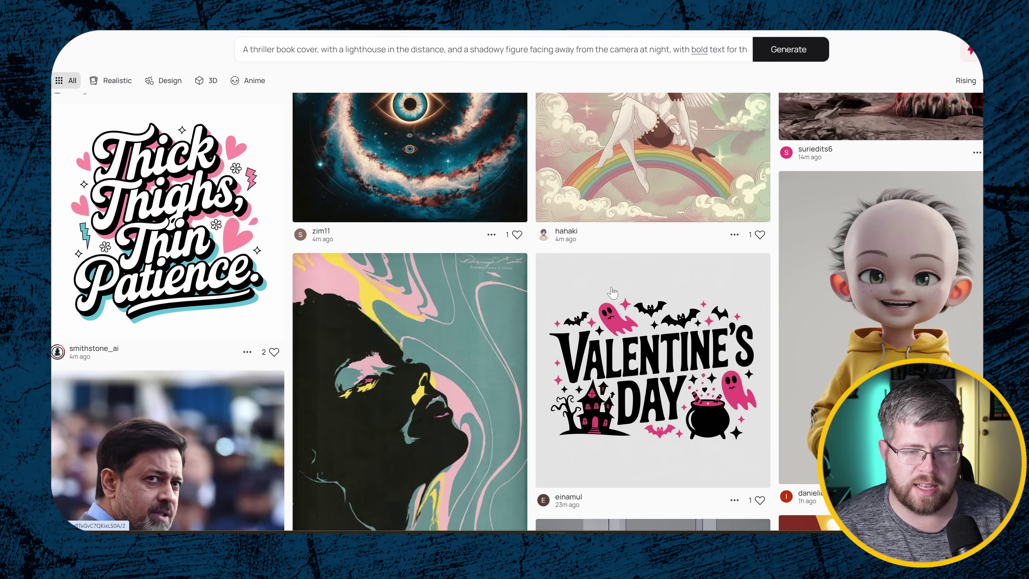
scroll(495, 382, down, 5)
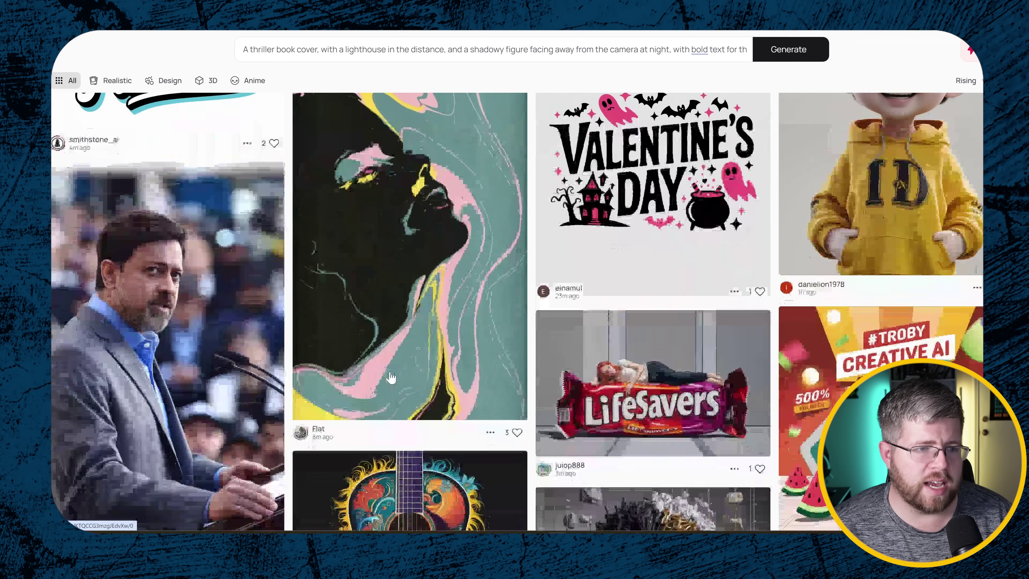
scroll(710, 245, down, 3)
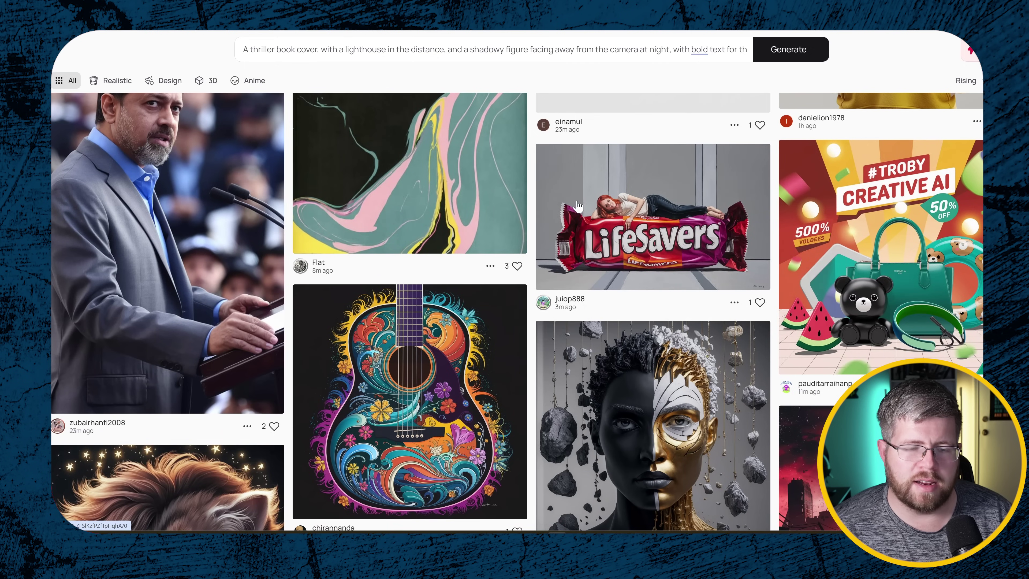
scroll(652, 251, down, 3)
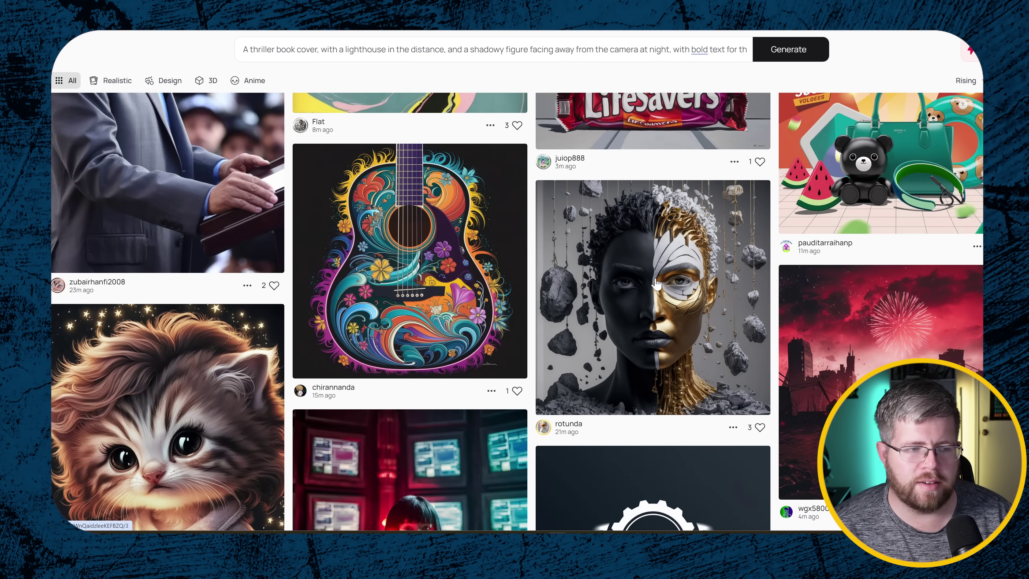
scroll(590, 310, up, 7)
scroll(190, 303, down, 2)
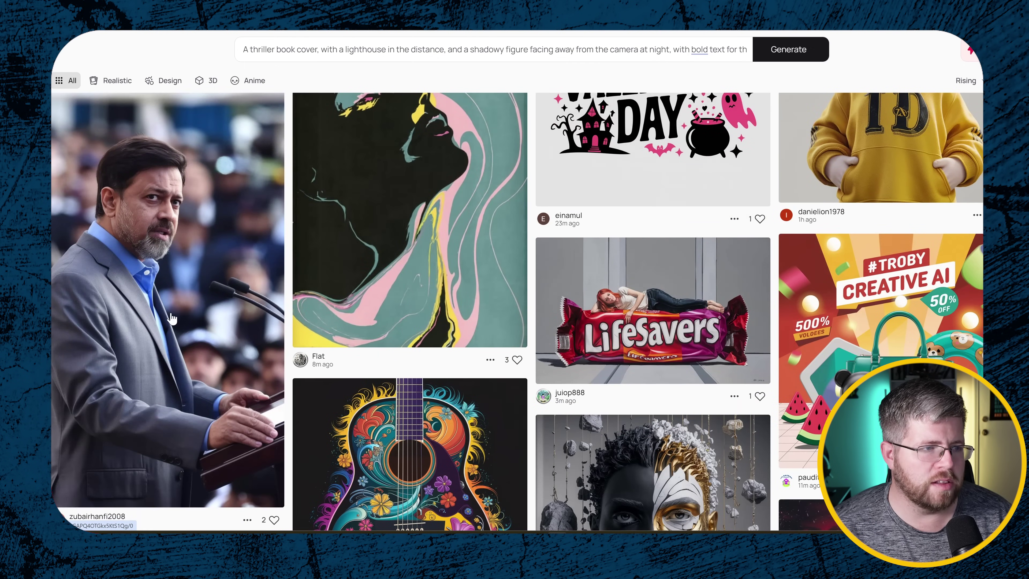
scroll(271, 453, down, 6)
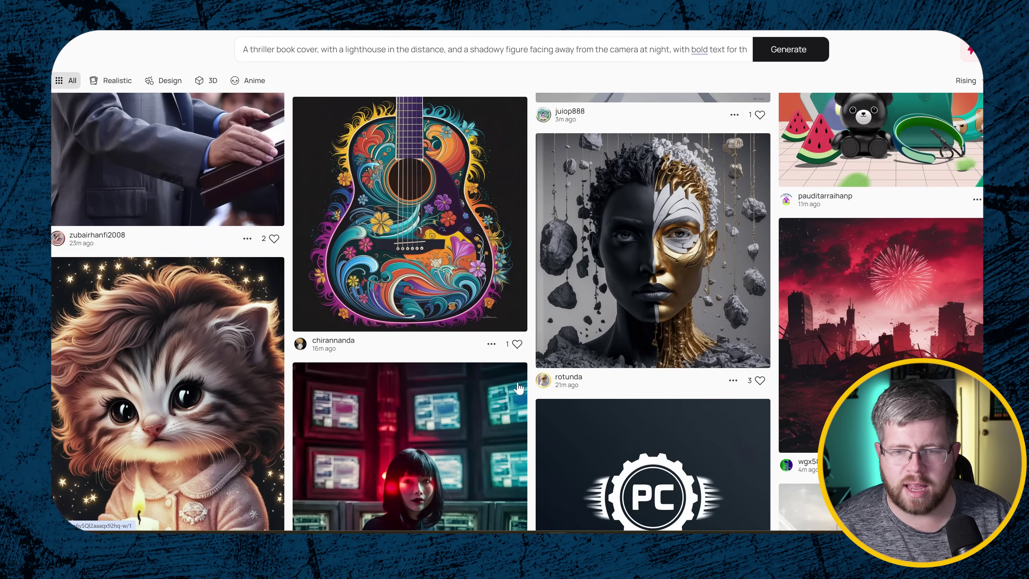
scroll(859, 211, down, 4)
scroll(855, 320, up, 3)
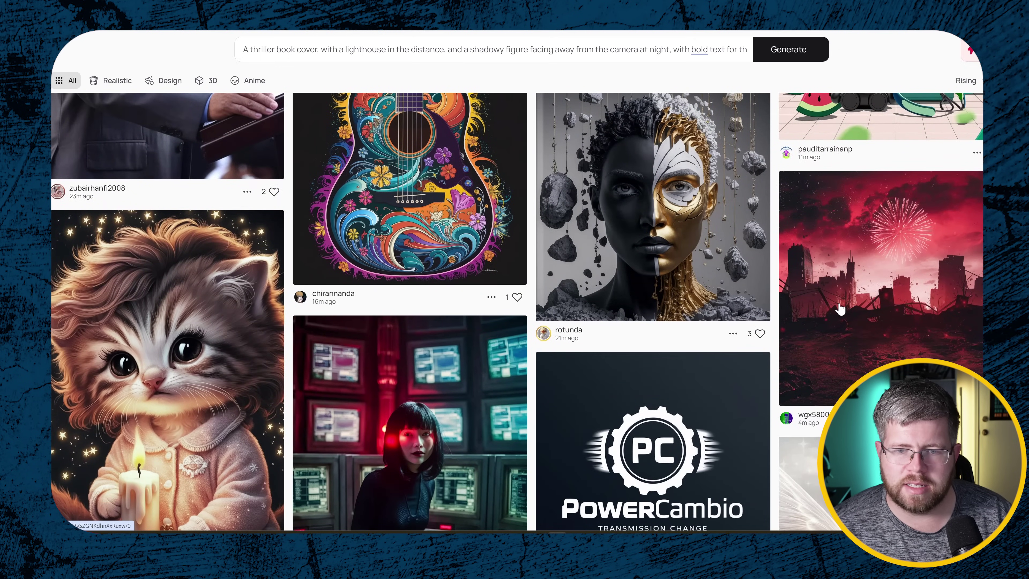
scroll(835, 308, down, 4)
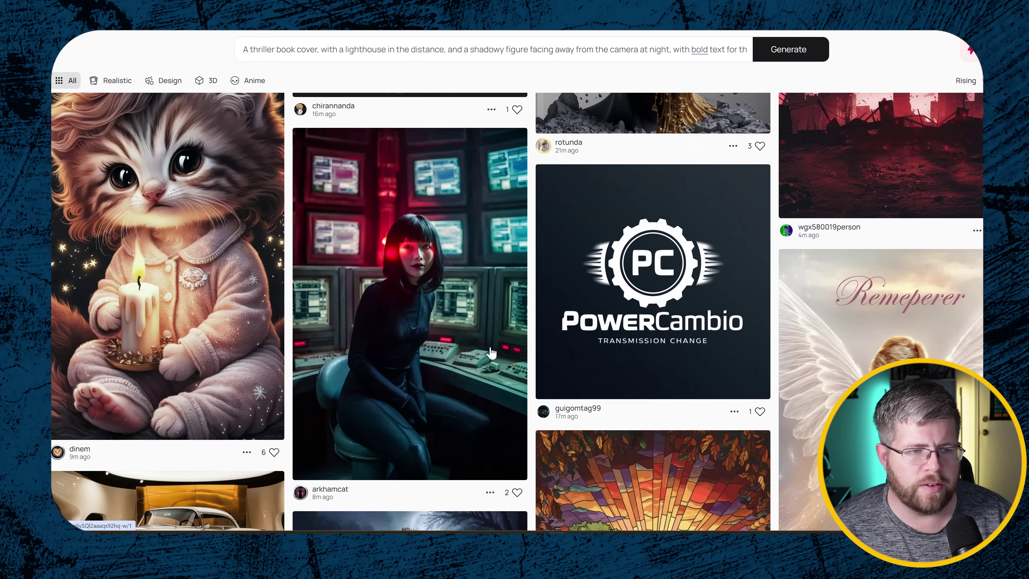
scroll(490, 351, down, 10)
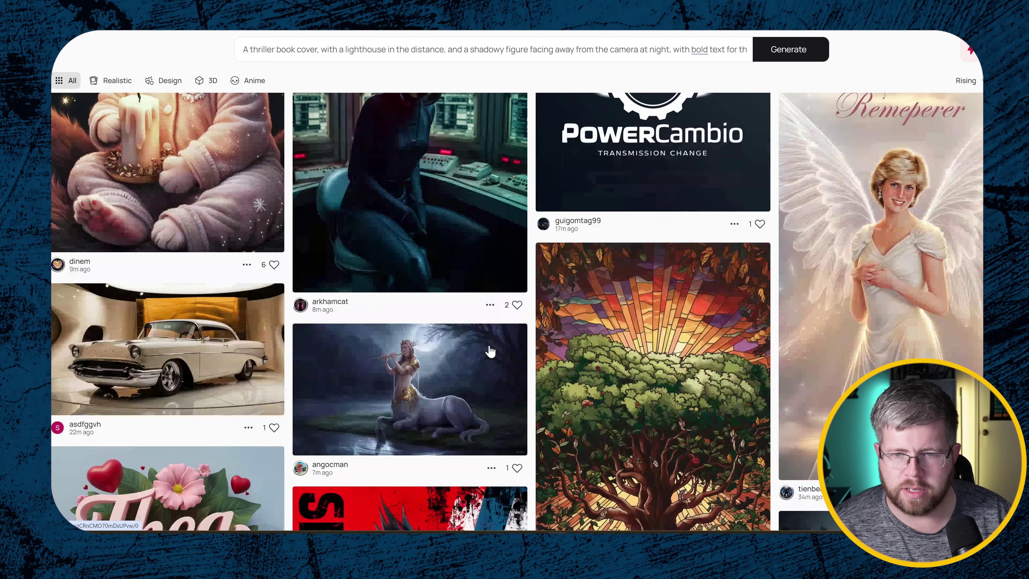
scroll(604, 278, down, 5)
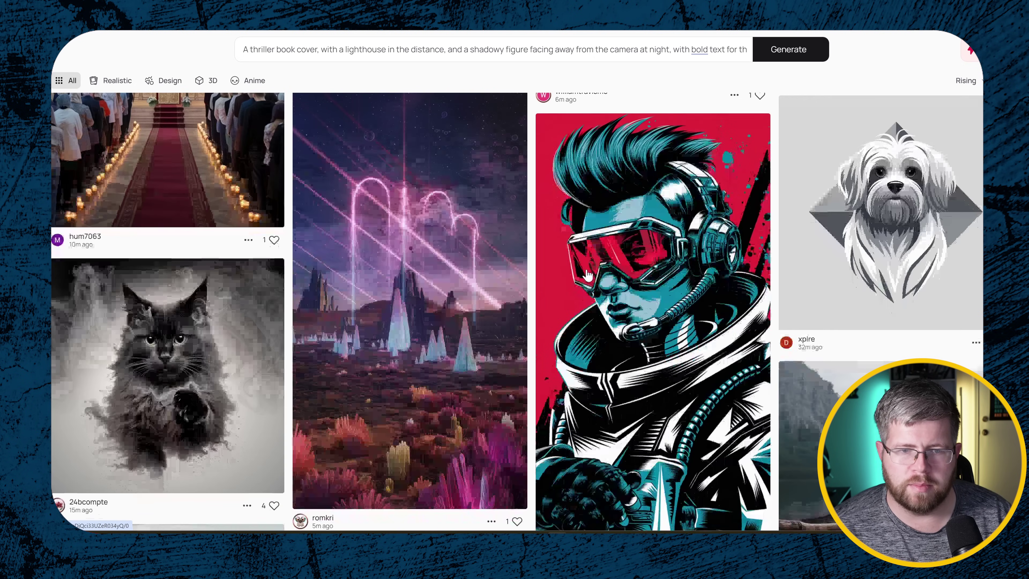
scroll(627, 286, down, 8)
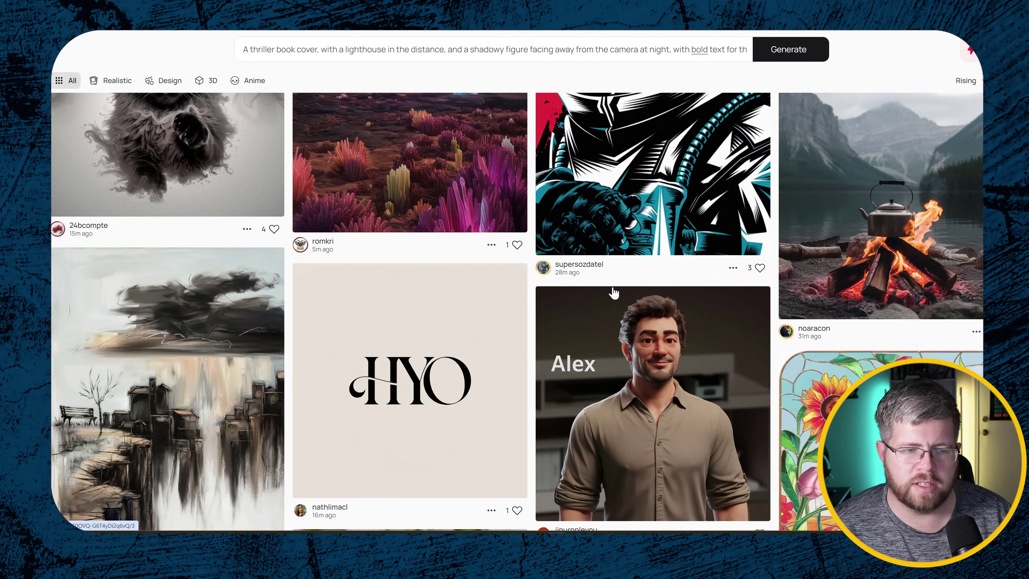
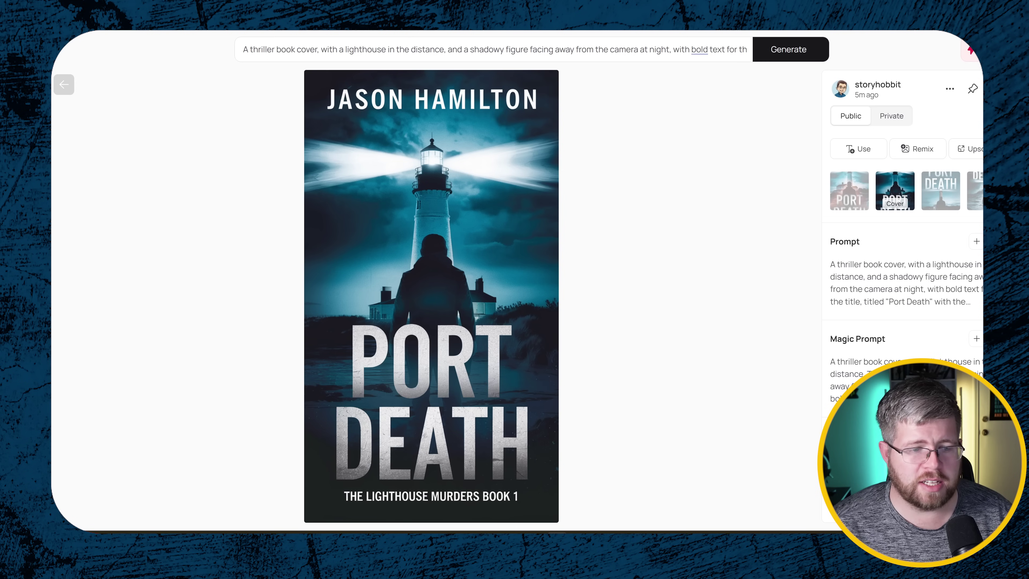
scroll(515, 470, down, 3)
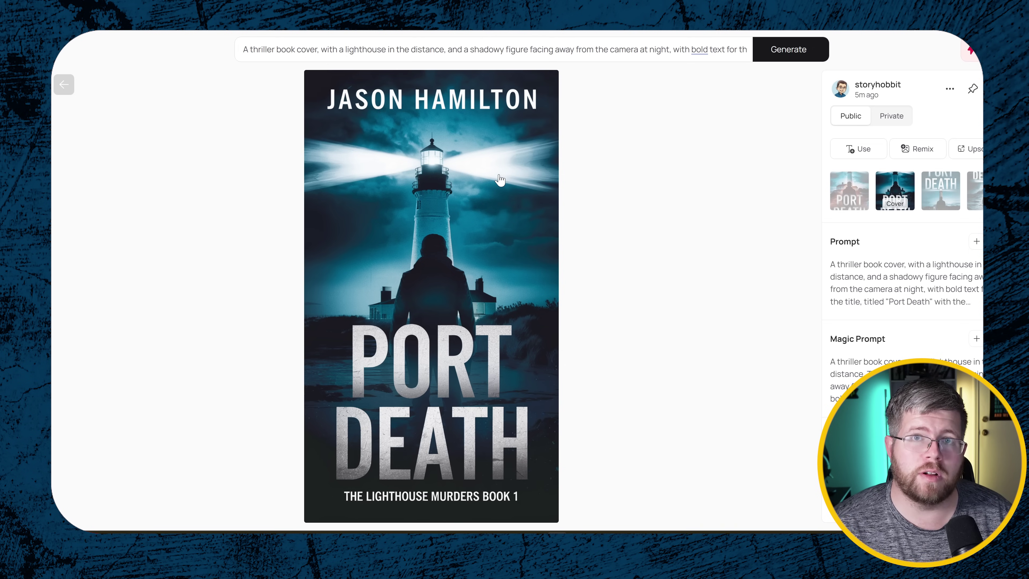
scroll(476, 185, down, 3)
scroll(444, 182, up, 3)
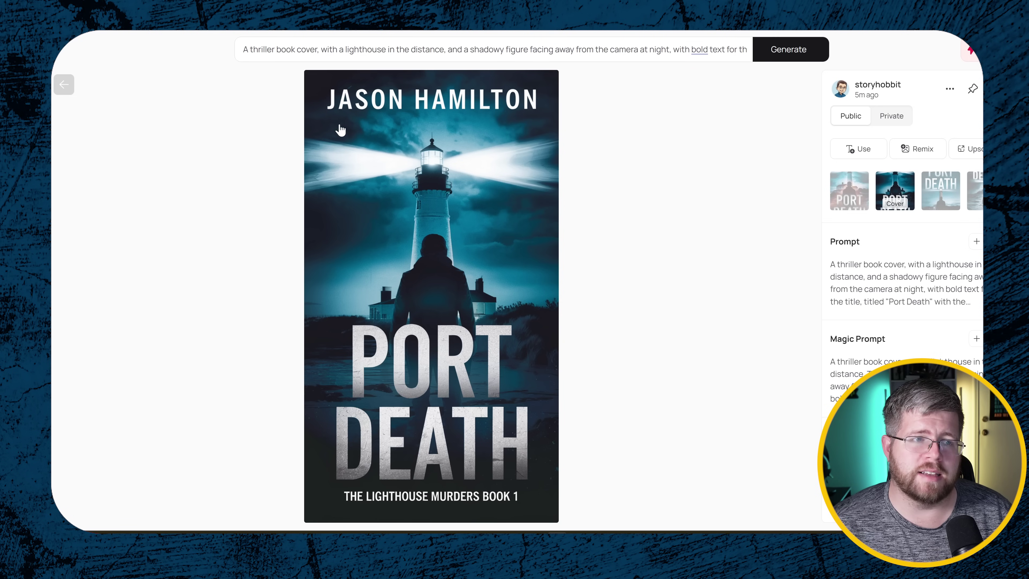
scroll(384, 186, down, 4)
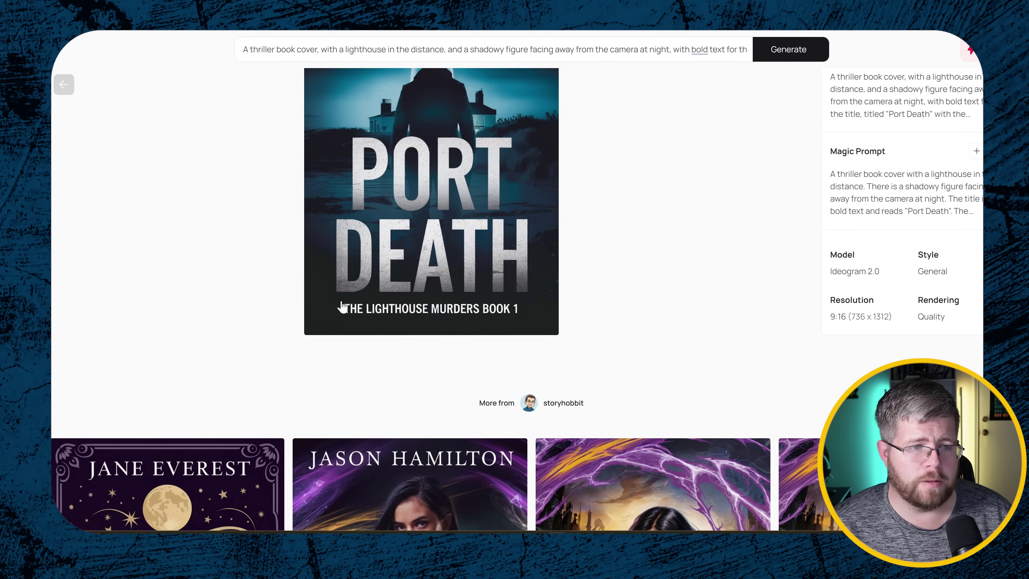
scroll(603, 351, up, 3)
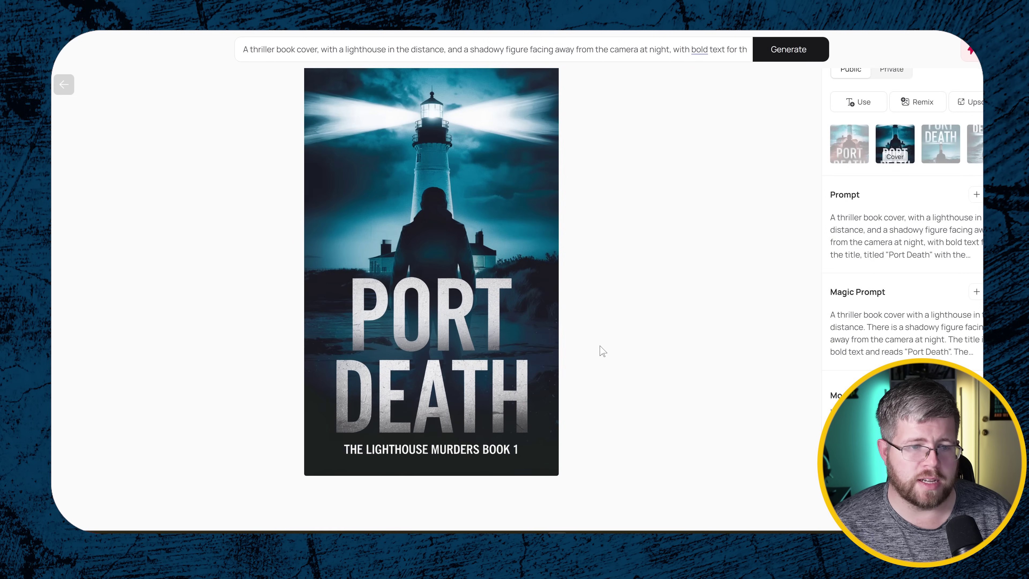
scroll(603, 350, up, 1)
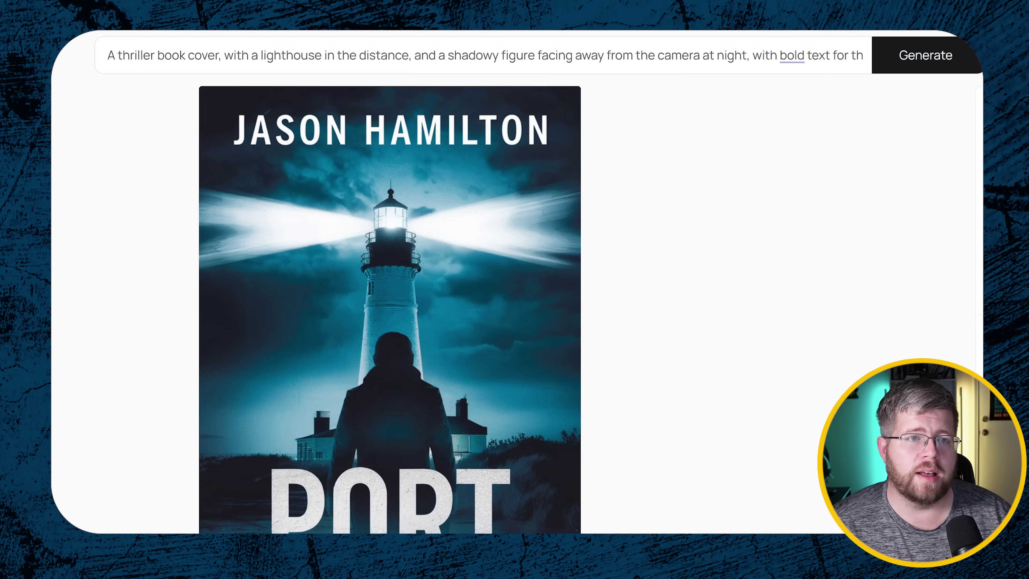
- Change 'cover' to 'cover artwork' in the prompt and delete the title, series and author wording
click(488, 50)
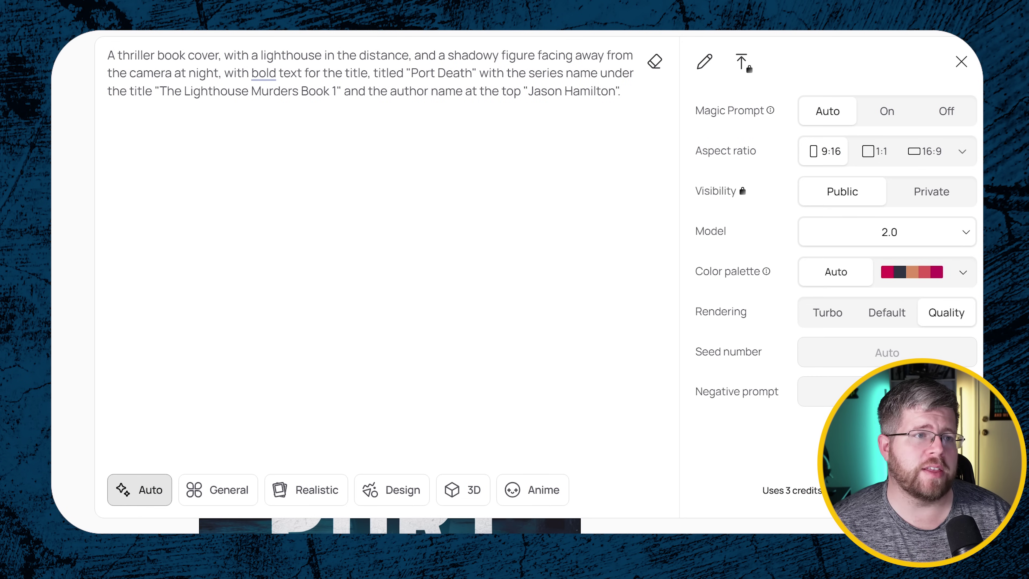
click(218, 55)
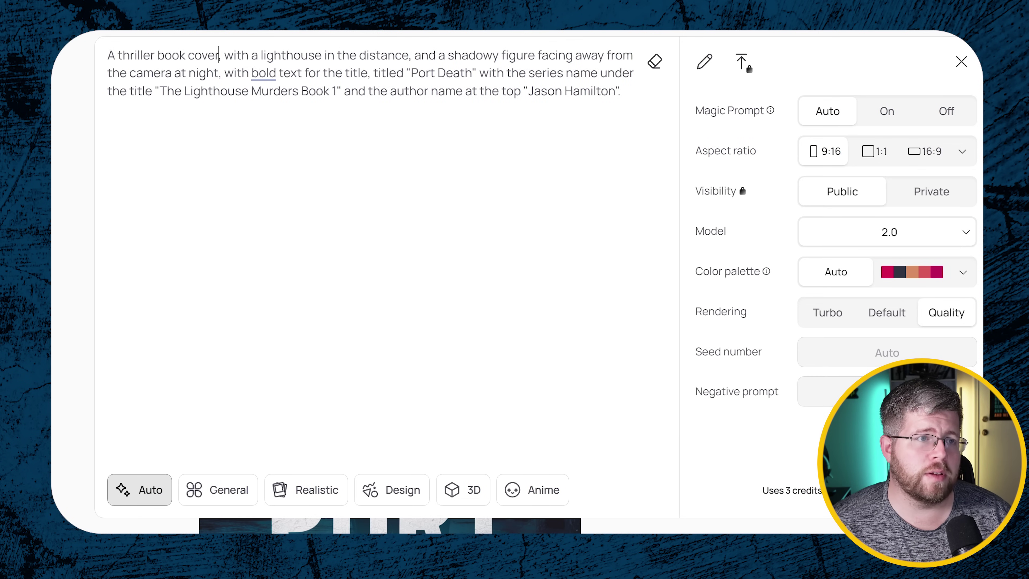
text(artwork)
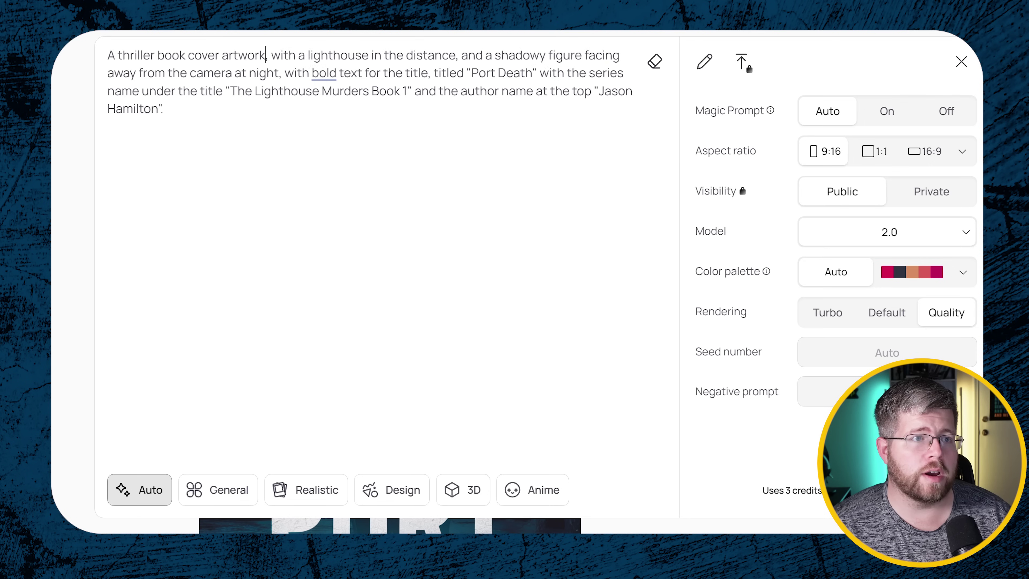
text(idea)
key(BackSpace)
key(BackSpace)
key(BackSpace)
key(BackSpace)
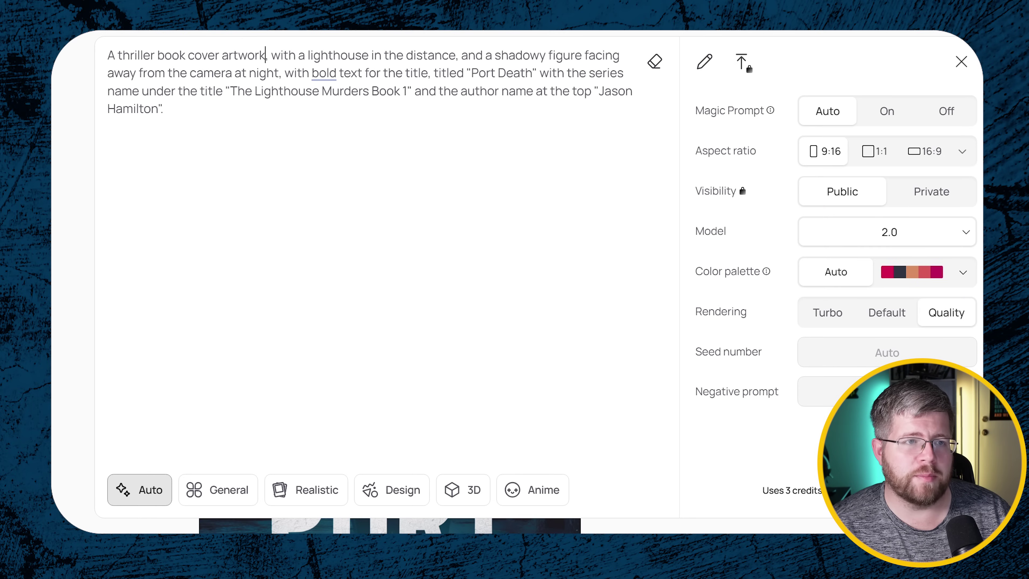
click(284, 72)
drag(284, 72, 166, 108)
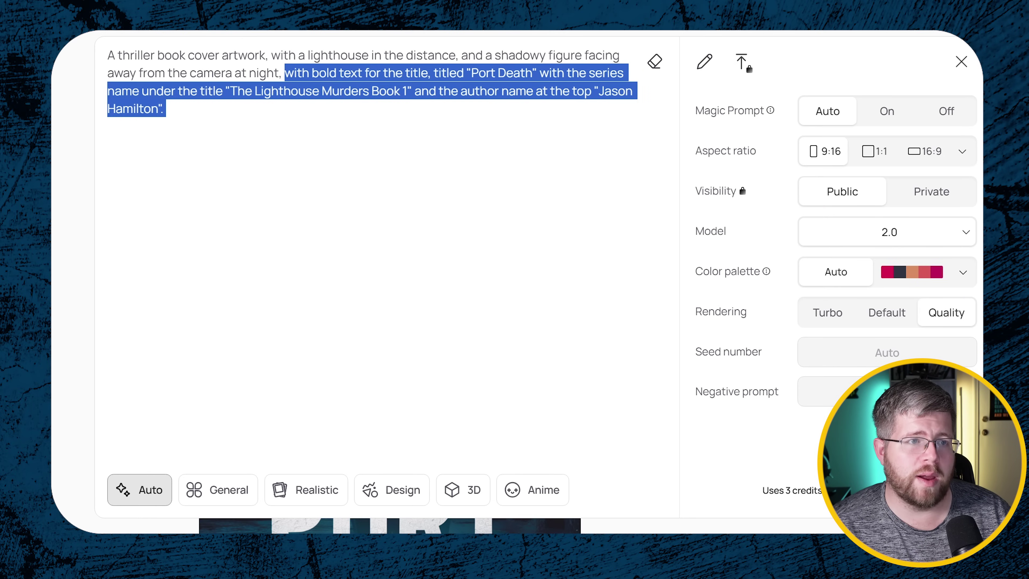
key(BackSpace)
key(BackSpace)
key(BackSpace)
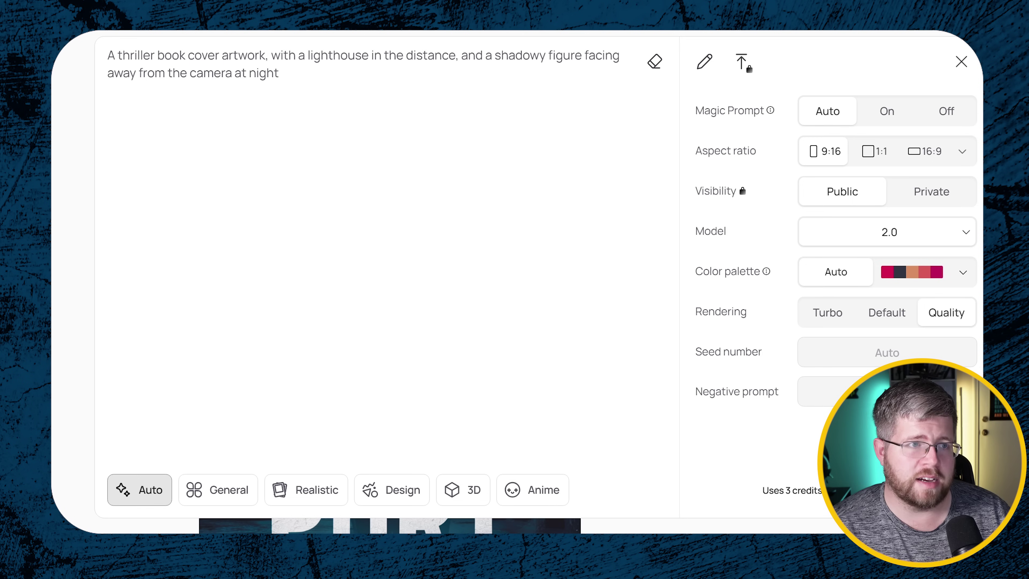
- Set the negative prompt to 'text'
click(810, 391)
text(text)
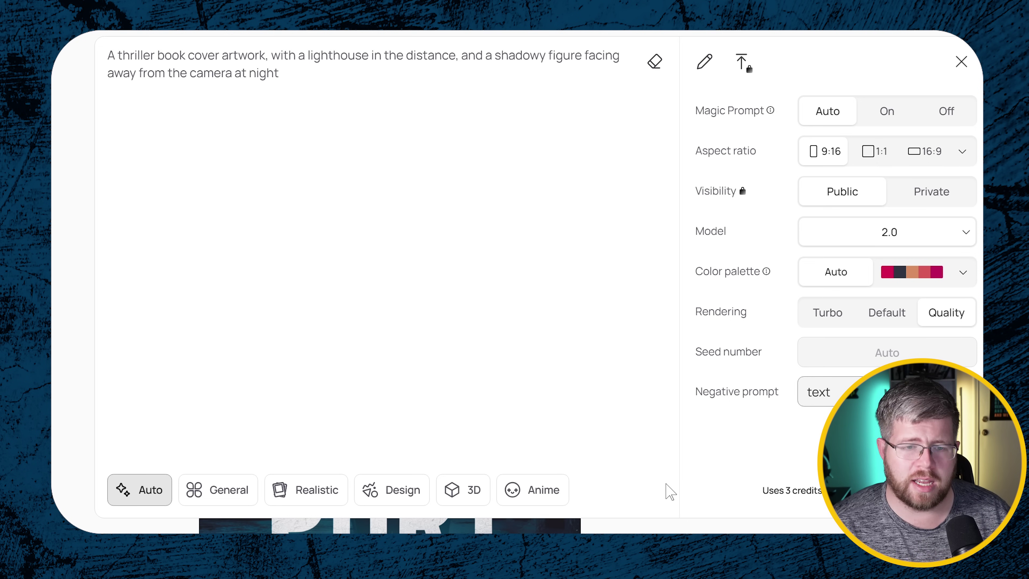
scroll(643, 480, right, 5)
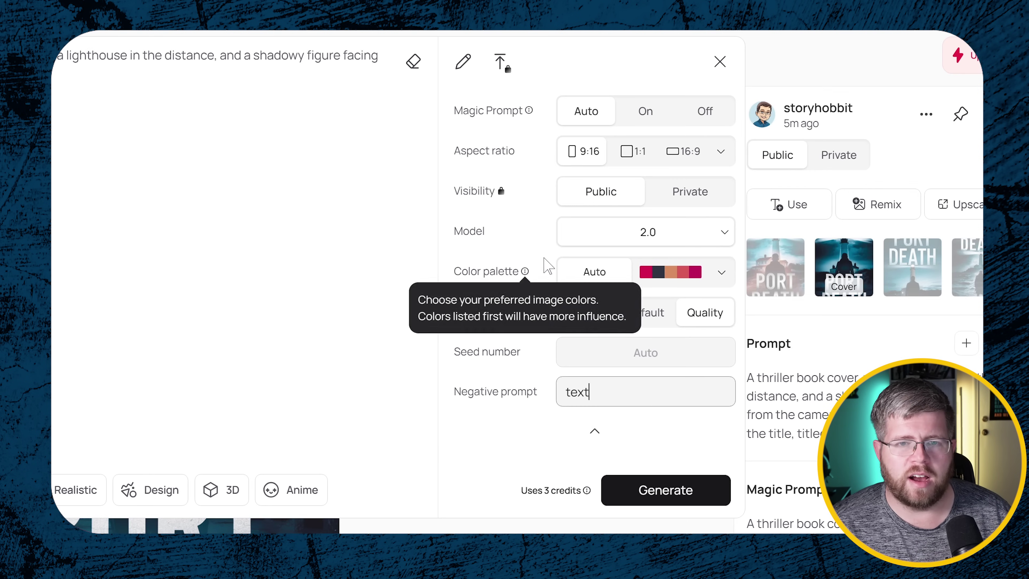
click(704, 497)
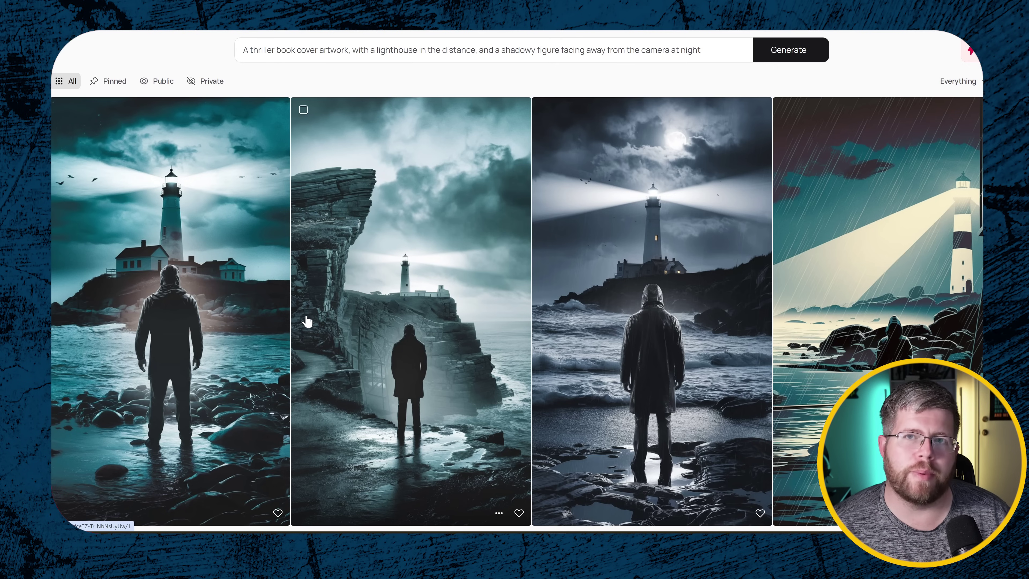
scroll(306, 321, down, 10)
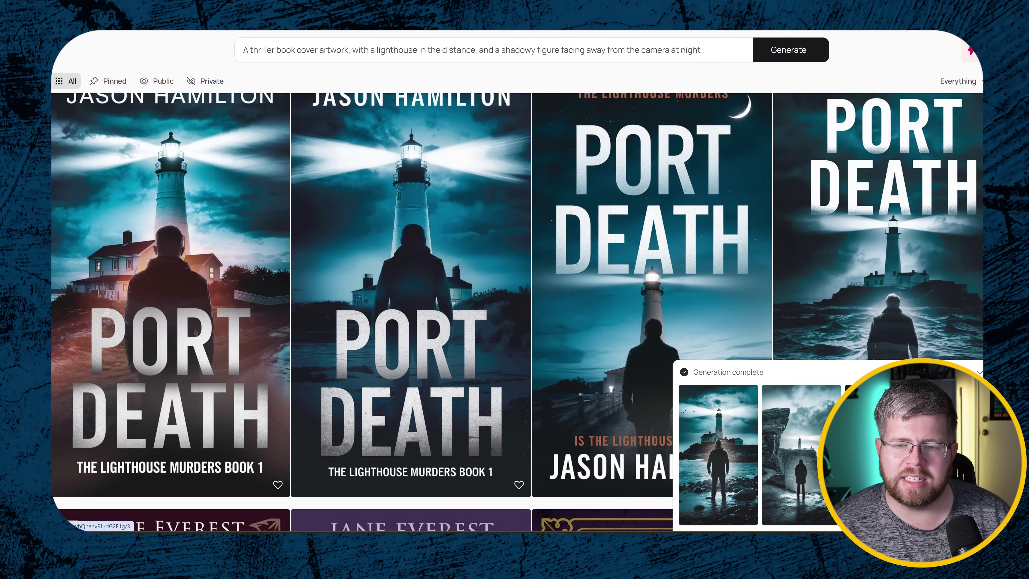
scroll(772, 392, up, 2)
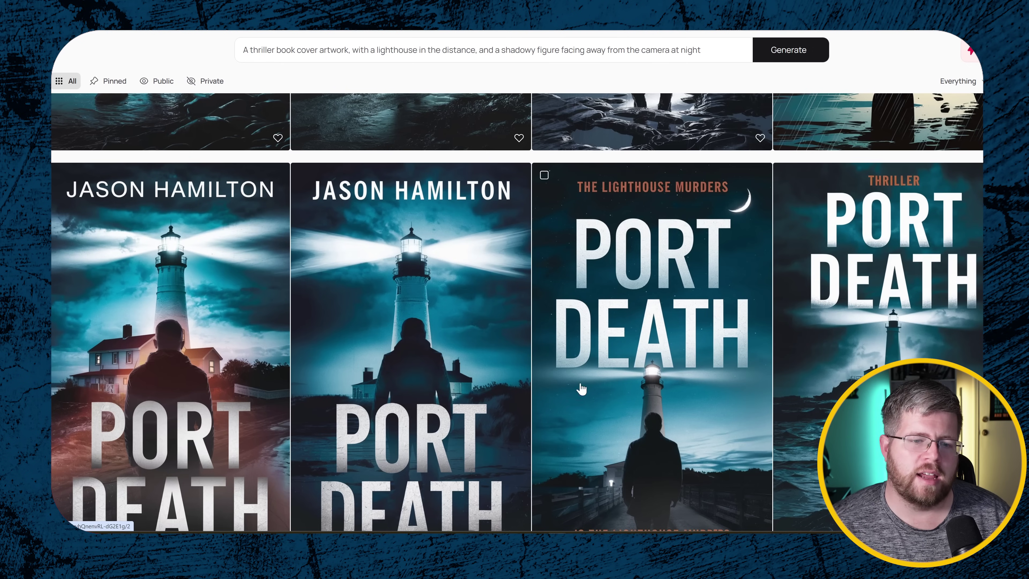
scroll(486, 357, up, 2)
scroll(405, 346, down, 2)
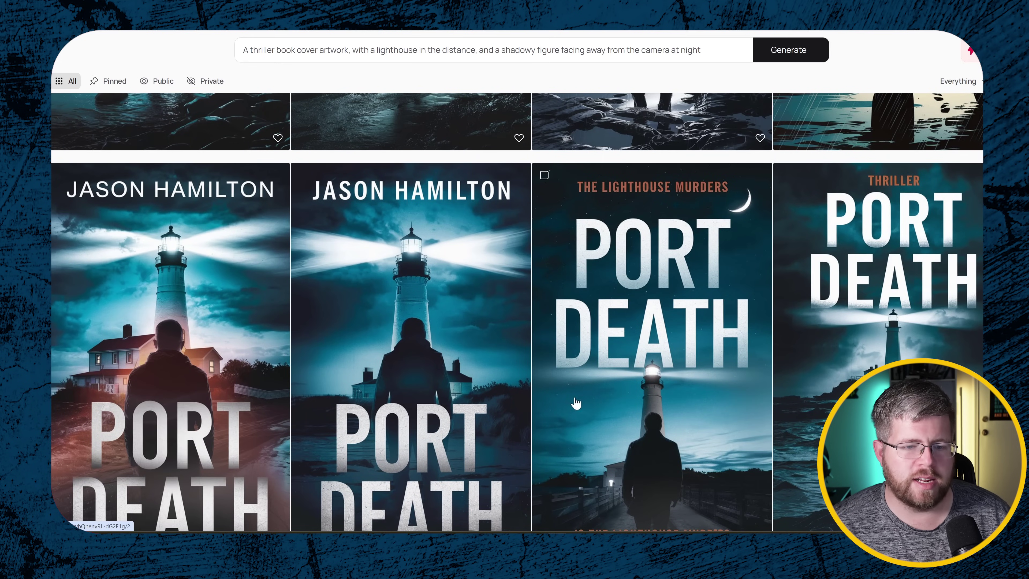
scroll(642, 281, down, 1)
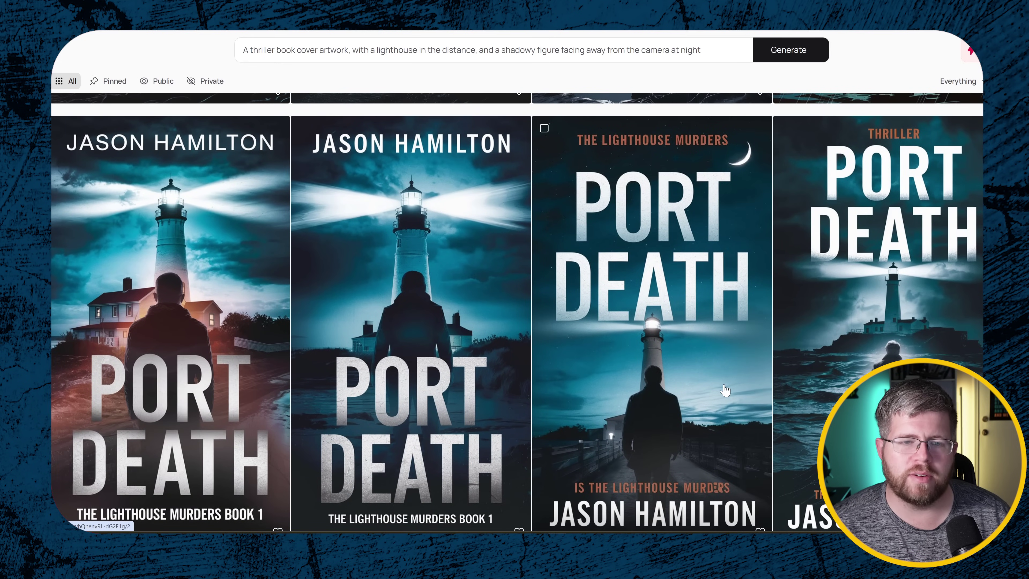
scroll(734, 402, down, 5)
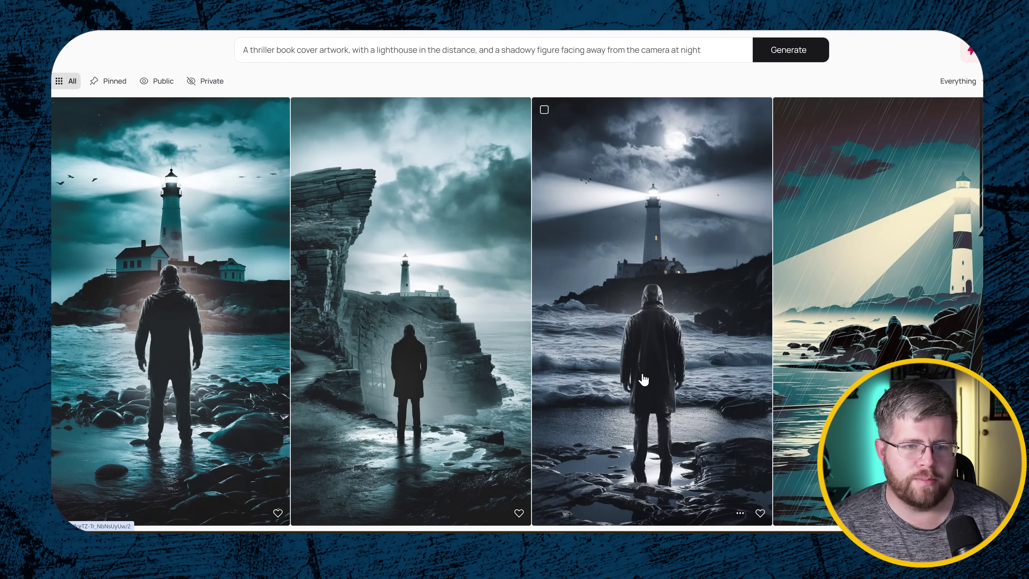
scroll(644, 379, down, 5)
scroll(394, 379, up, 5)
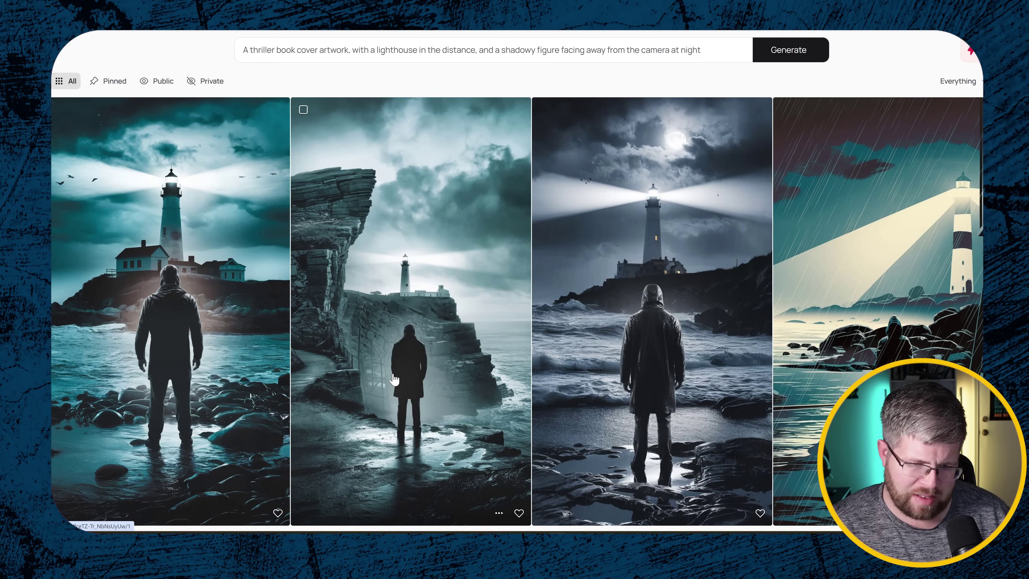
scroll(249, 264, down, 10)
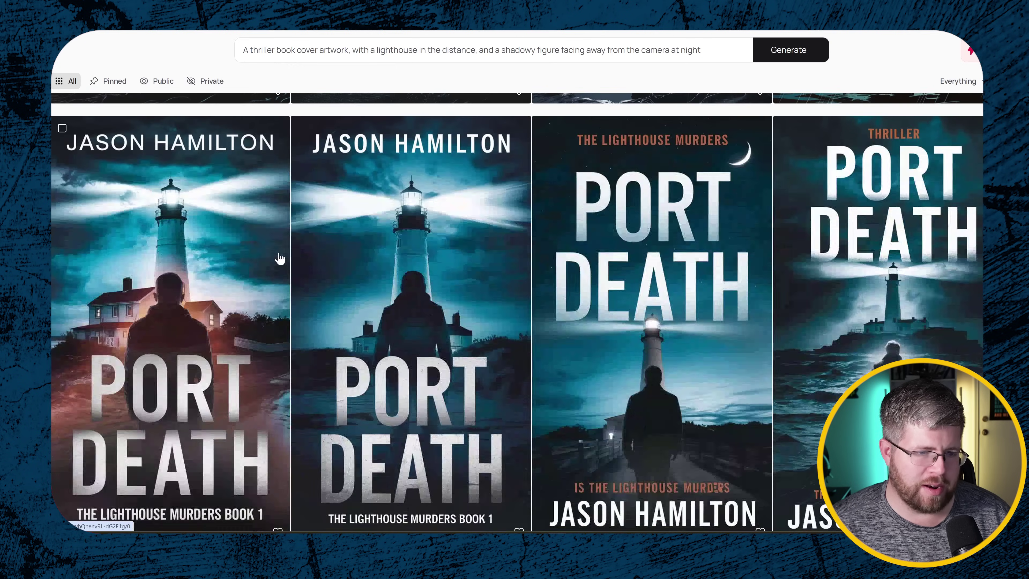
scroll(280, 257, up, 3)
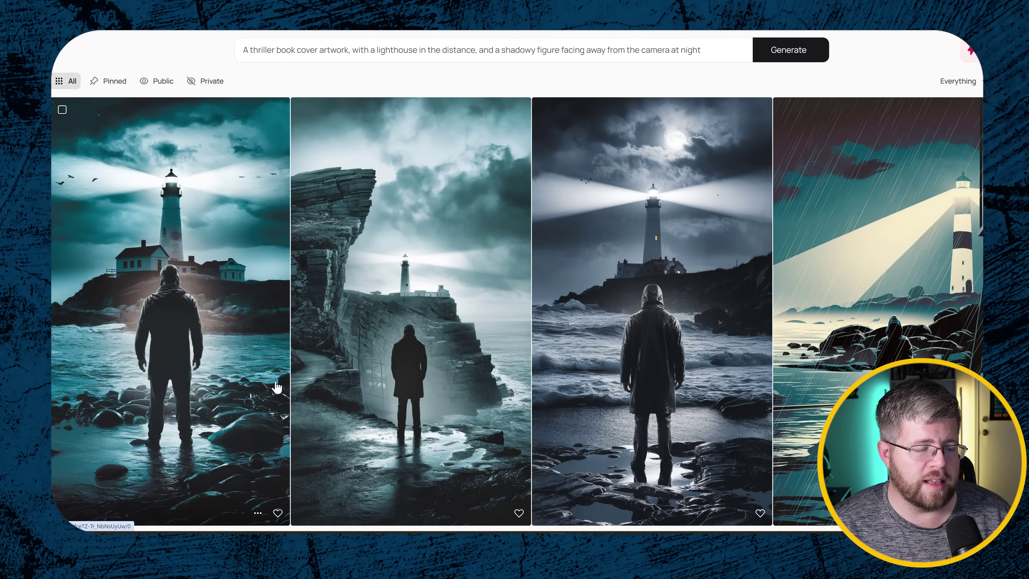
scroll(564, 249, down, 10)
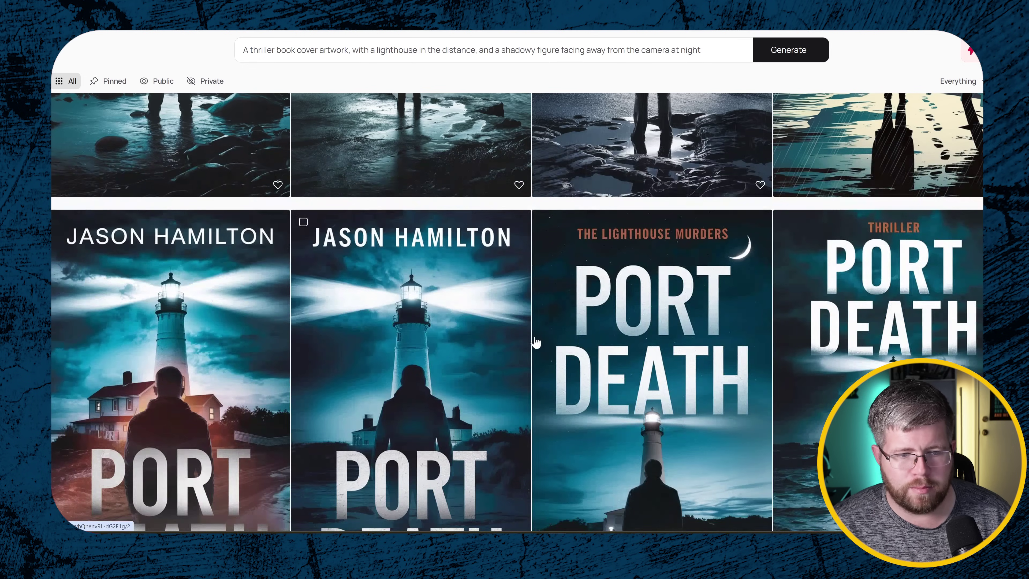
scroll(565, 249, up, 12)
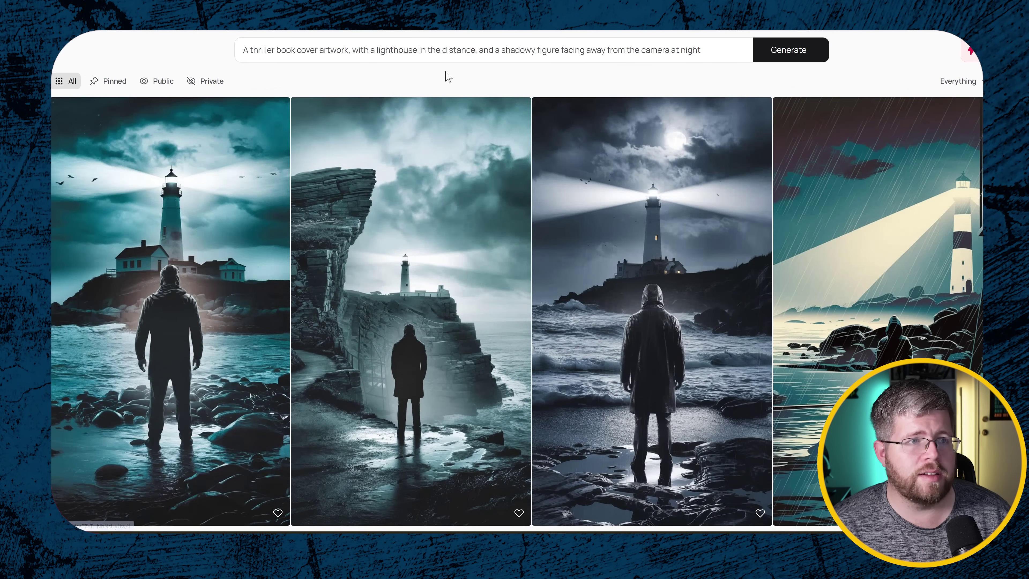
- Append ', lots of shadows, dark moody environment' to the prompt and generate new images
click(676, 52)
text(,)
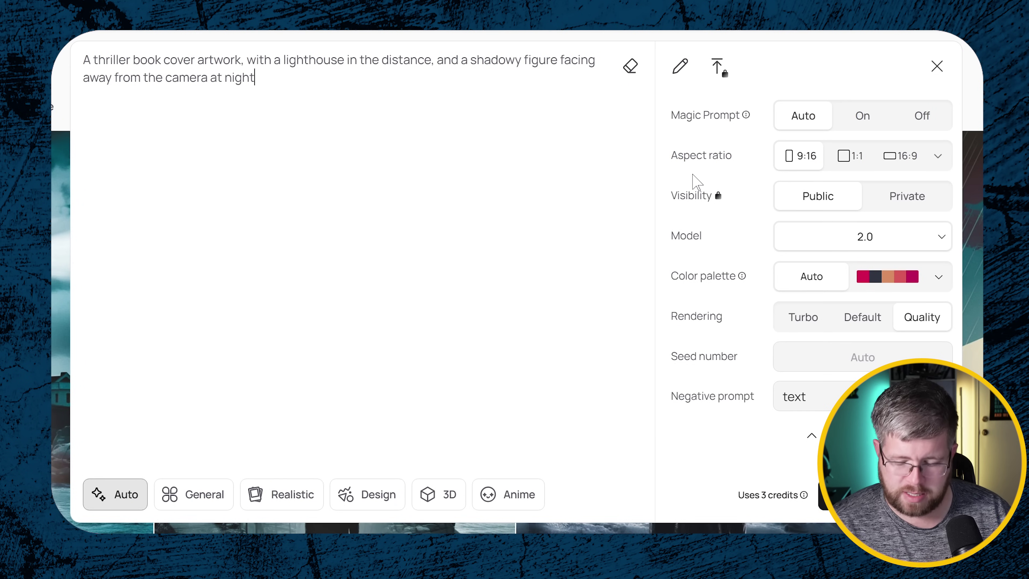
text( lots of ooha)
key(BackSpace)
key(BackSpace)
key(BackSpace)
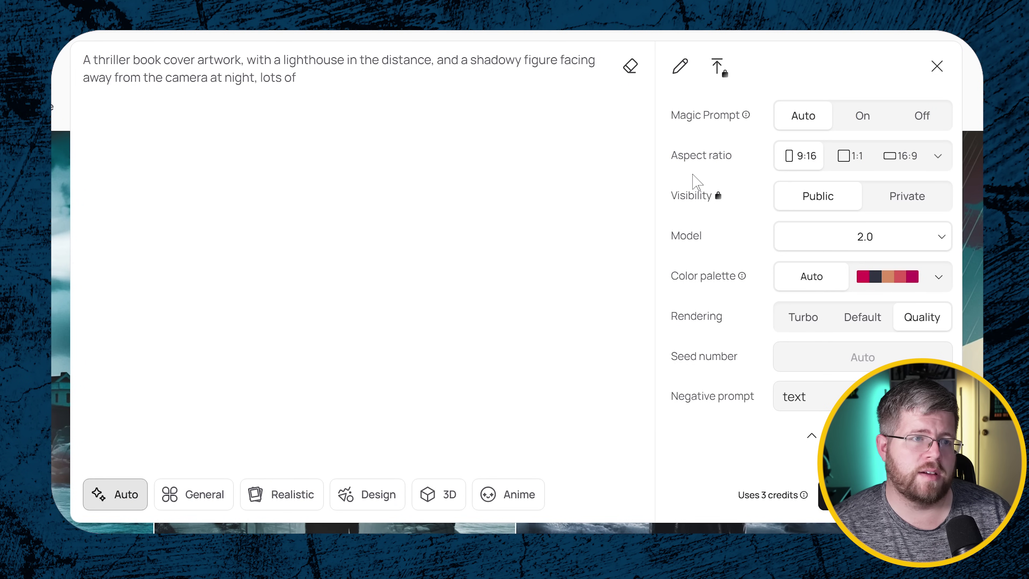
text(dows, dark moody environment)
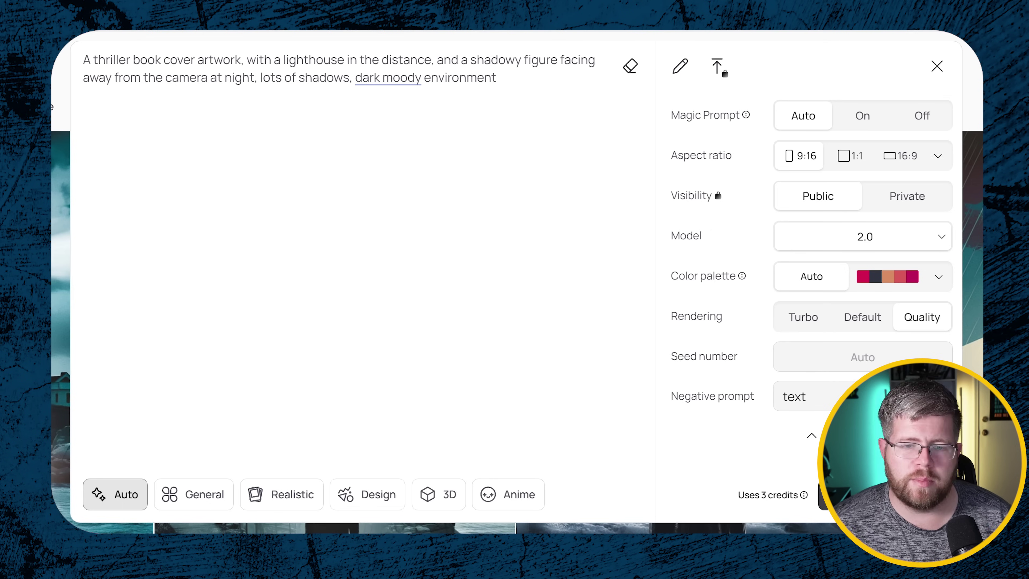
key(Return)
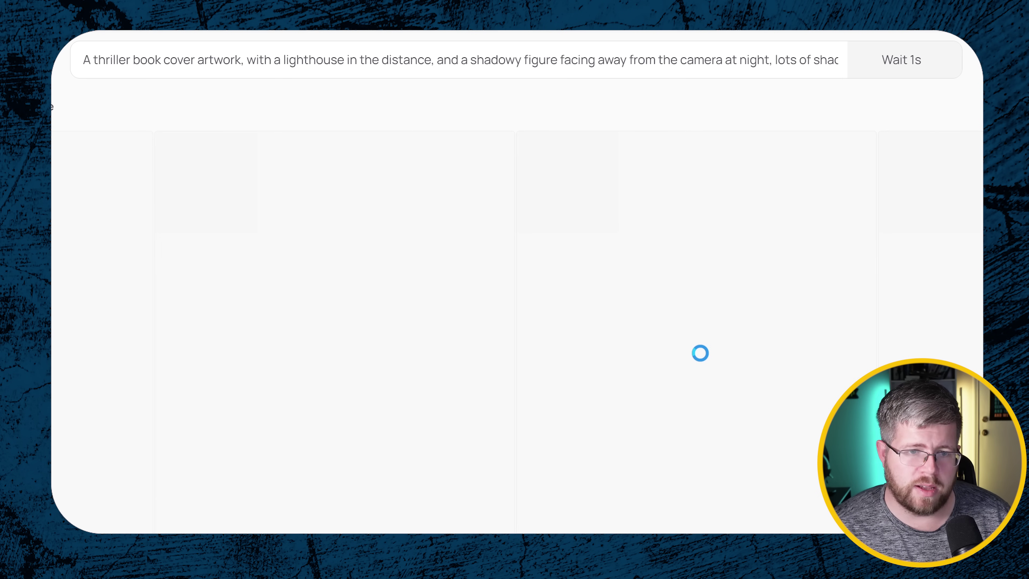
- Scroll through the gallery to review the four new dark, shadowy lighthouse-and-figure artworks
scroll(697, 362, down, 2)
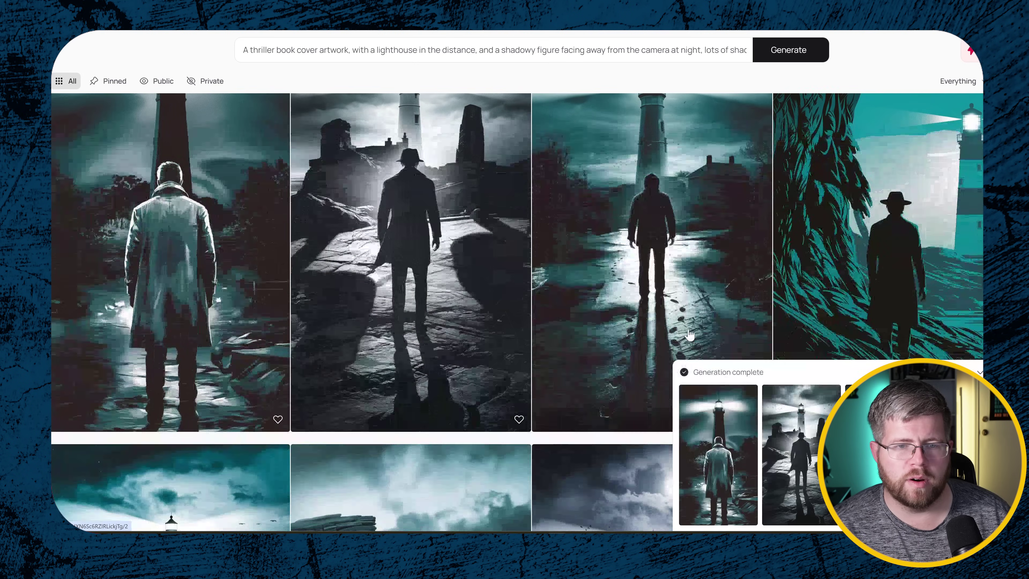
scroll(703, 309, up, 2)
scroll(655, 311, down, 10)
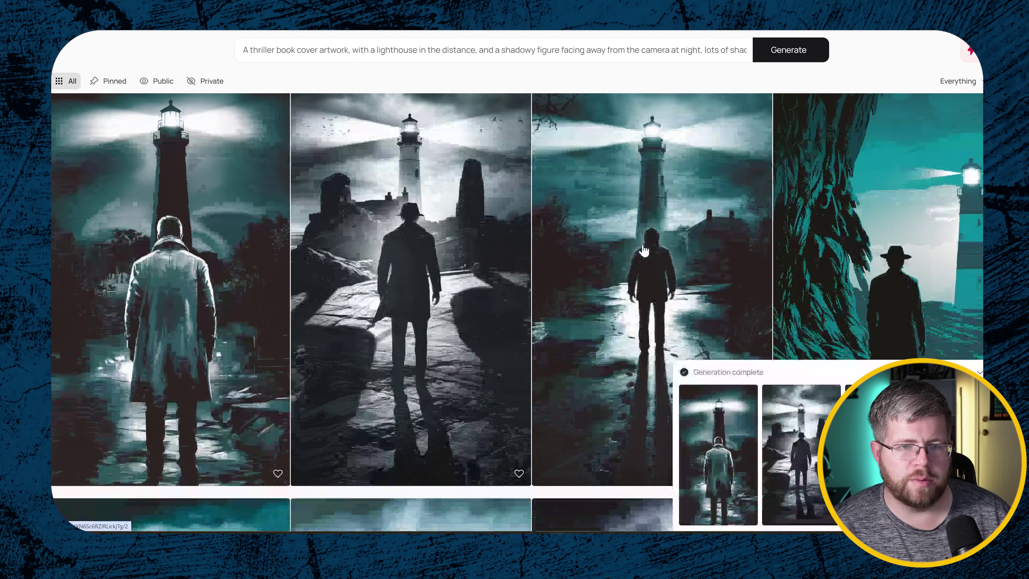
scroll(756, 272, down, 5)
scroll(756, 272, up, 5)
scroll(248, 243, down, 5)
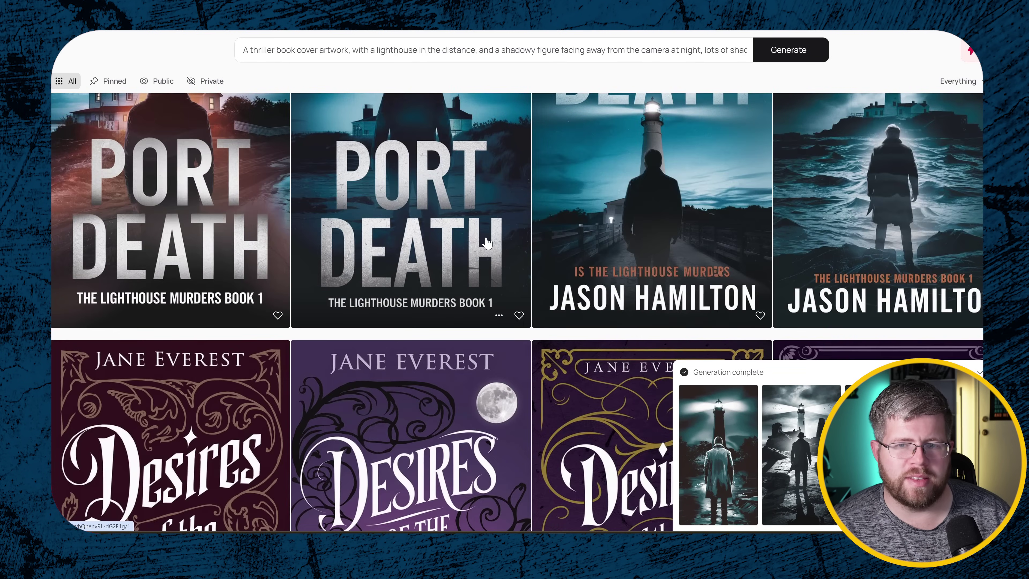
scroll(501, 353, up, 10)
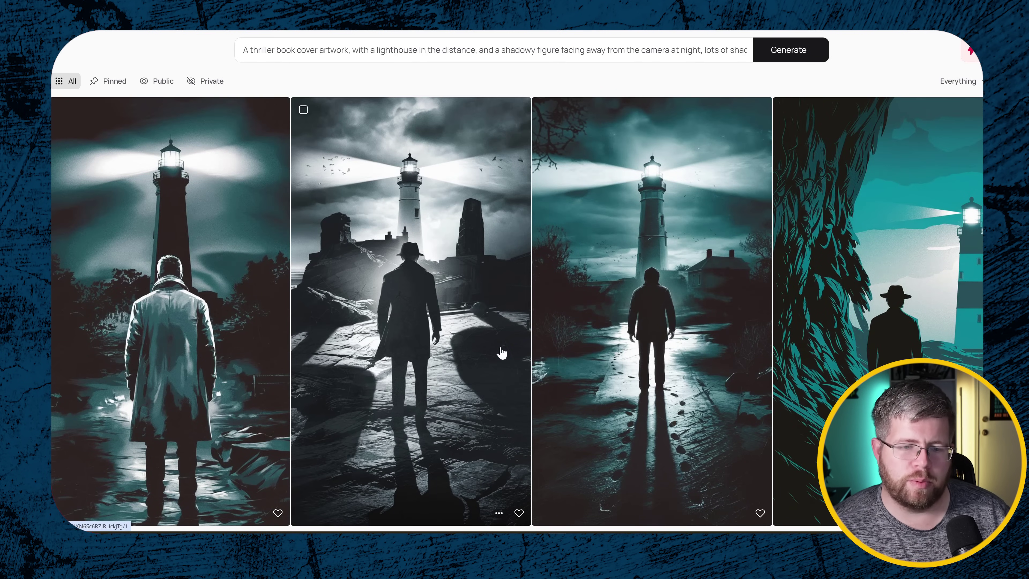
scroll(501, 352, down, 10)
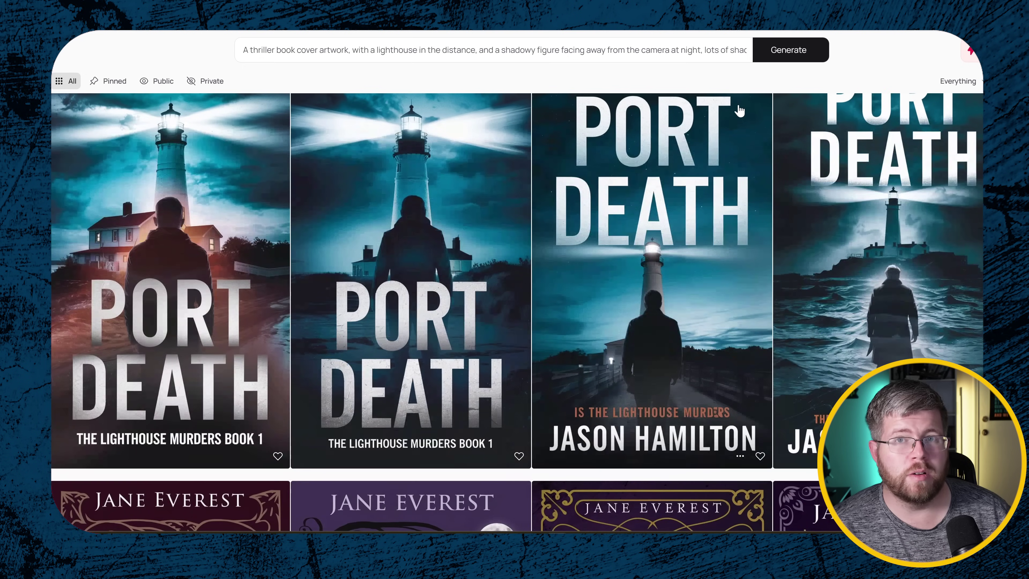